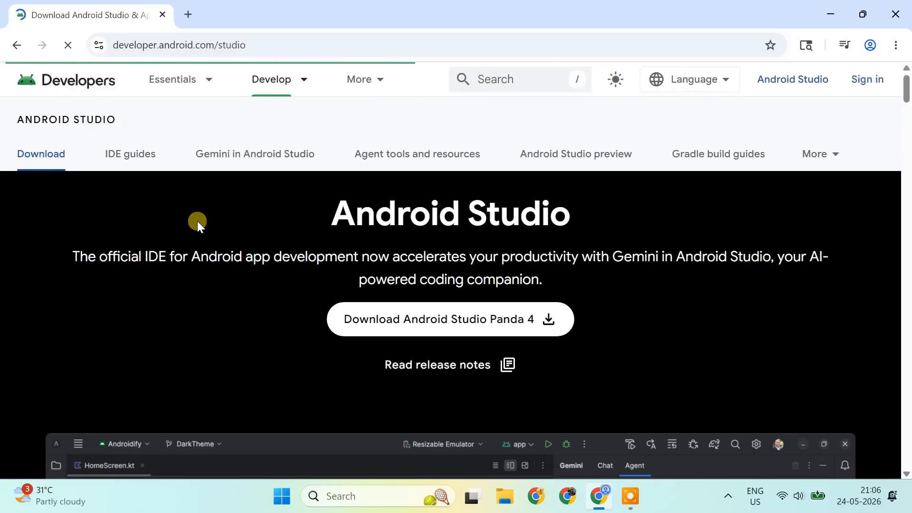
# Accept the terms and conditions and download Android Studio Panda 4 | 2025.3.4 Patch 1 for Windows.
pyautogui.click(439, 330)
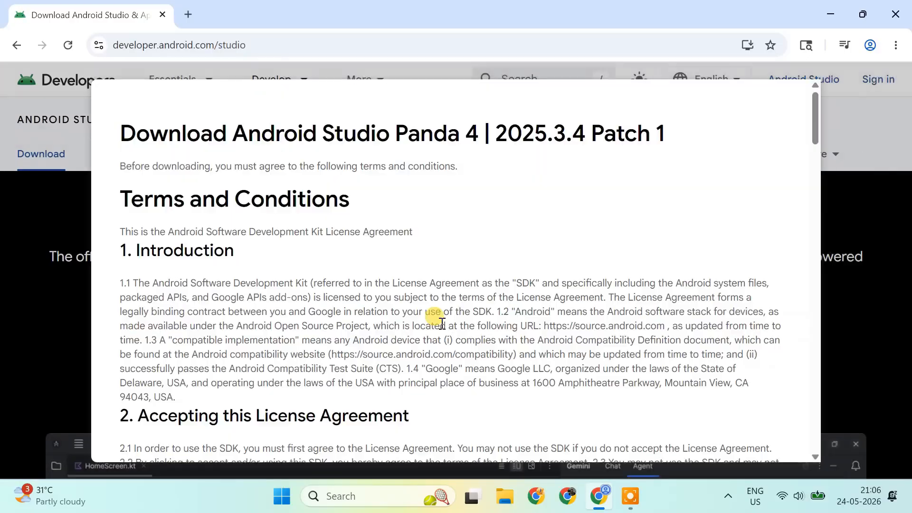
pyautogui.scroll(-20, 436, 328)
pyautogui.scroll(-5, 436, 333)
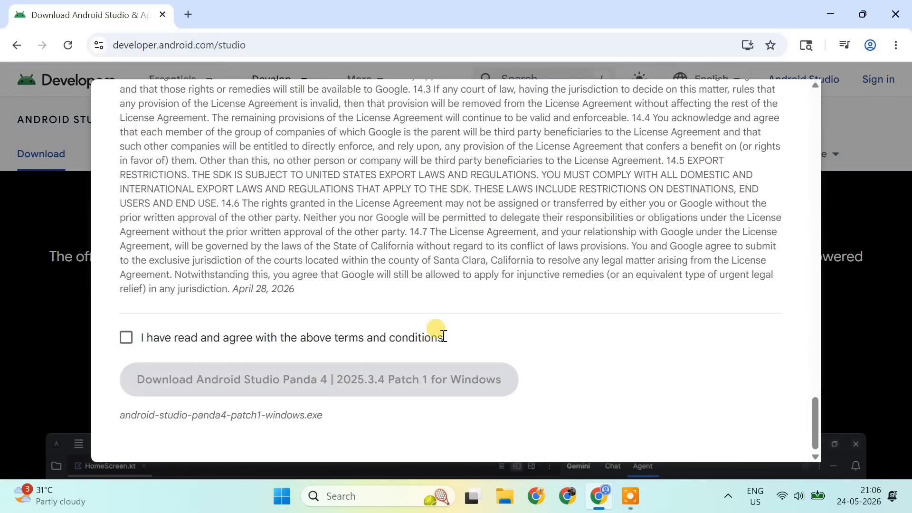
pyautogui.click(126, 337)
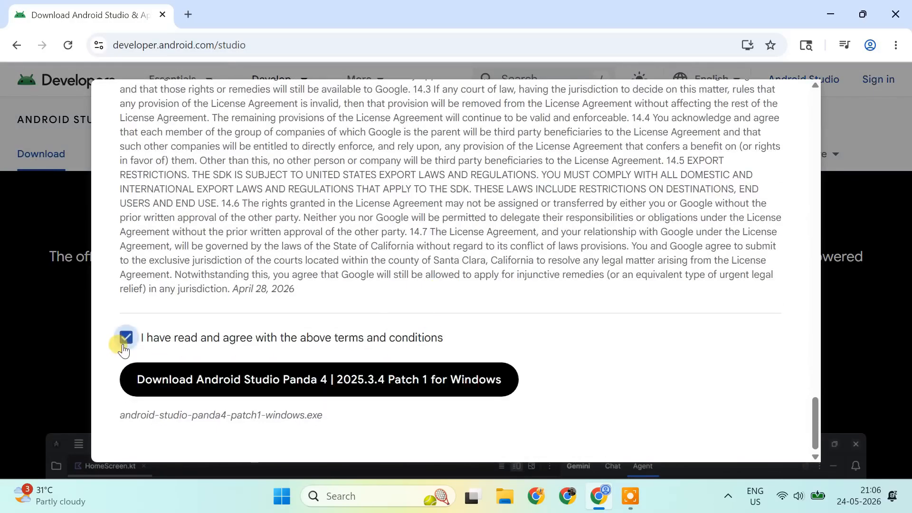
pyautogui.click(236, 390)
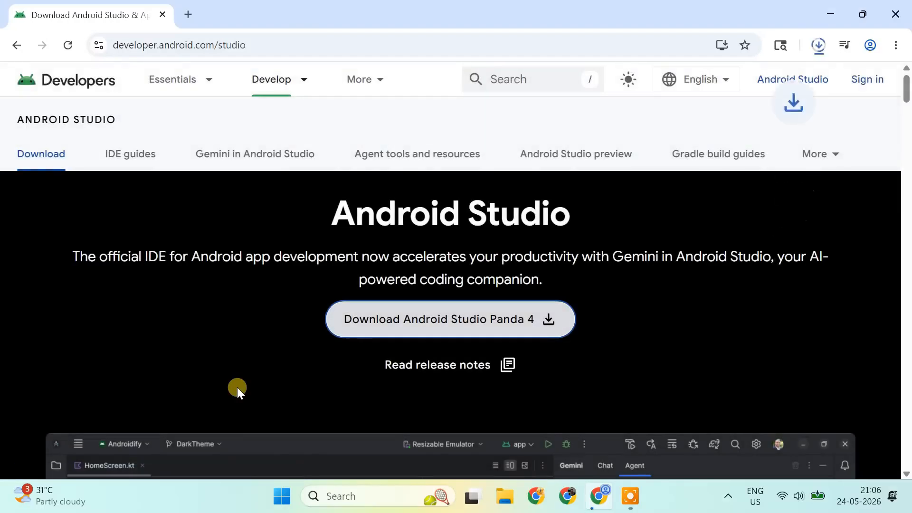
# Show the downloaded Android Studio installer in its folder and close the browser.
pyautogui.click(819, 43)
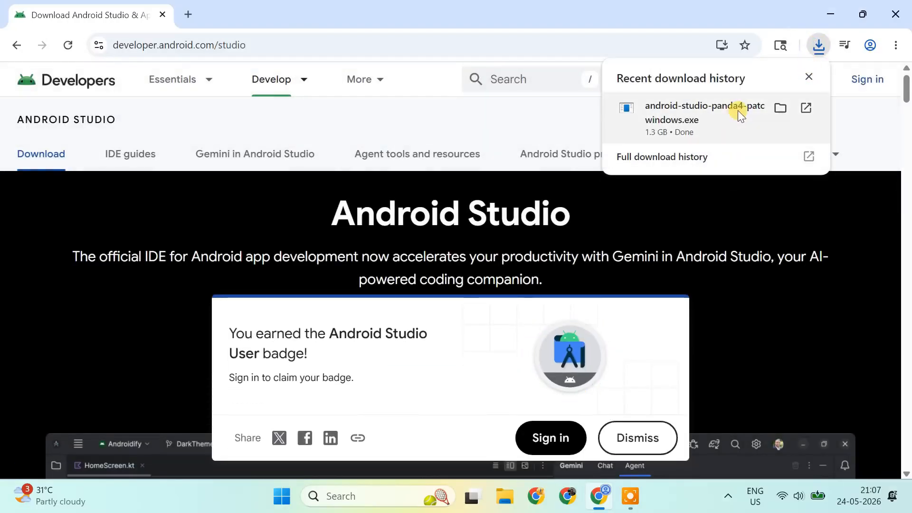
pyautogui.click(783, 109)
pyautogui.click(900, 16)
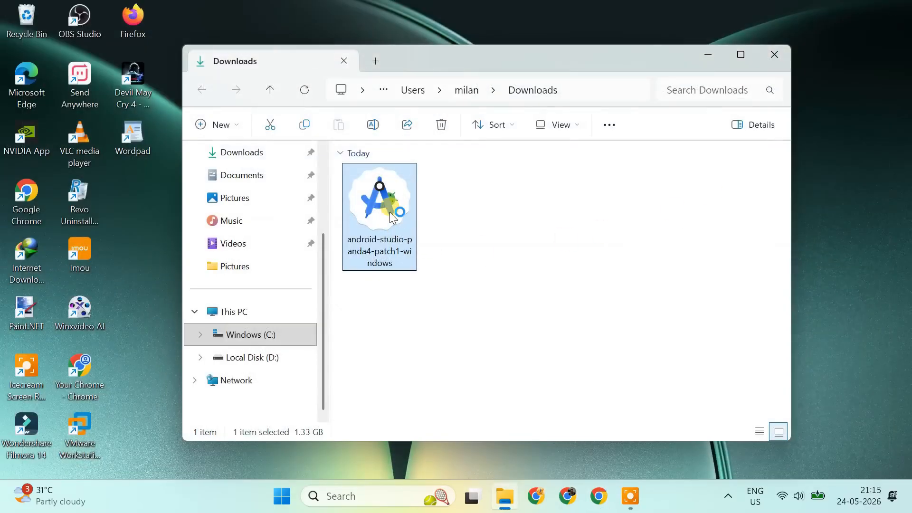
# Install Android Studio with the Android Virtual Device component and default Start Menu folder, launch it, and close the Downloads folder.
pyautogui.doubleClick(389, 216)
pyautogui.click(506, 268)
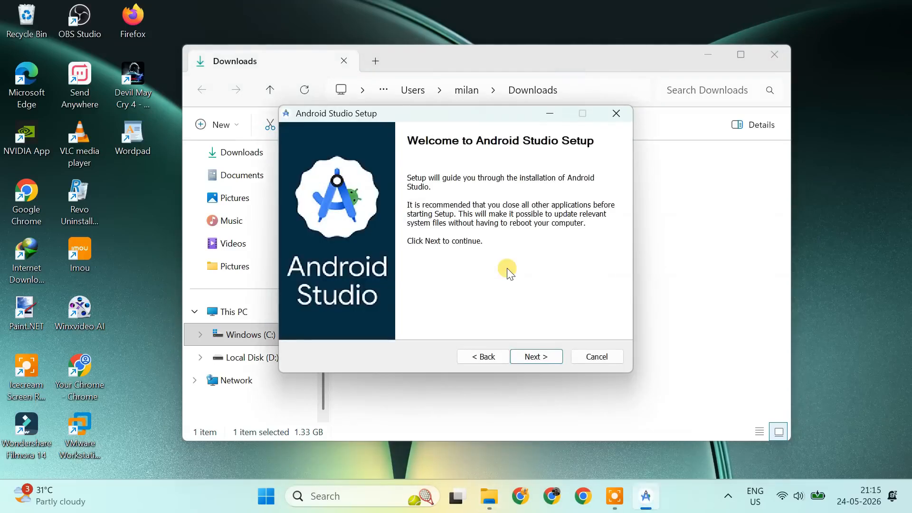
pyautogui.click(538, 357)
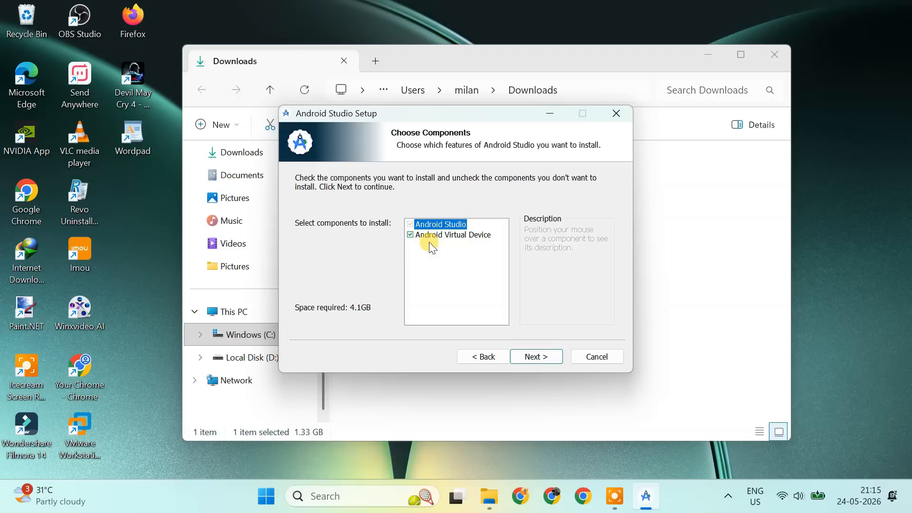
pyautogui.click(546, 360)
pyautogui.click(546, 359)
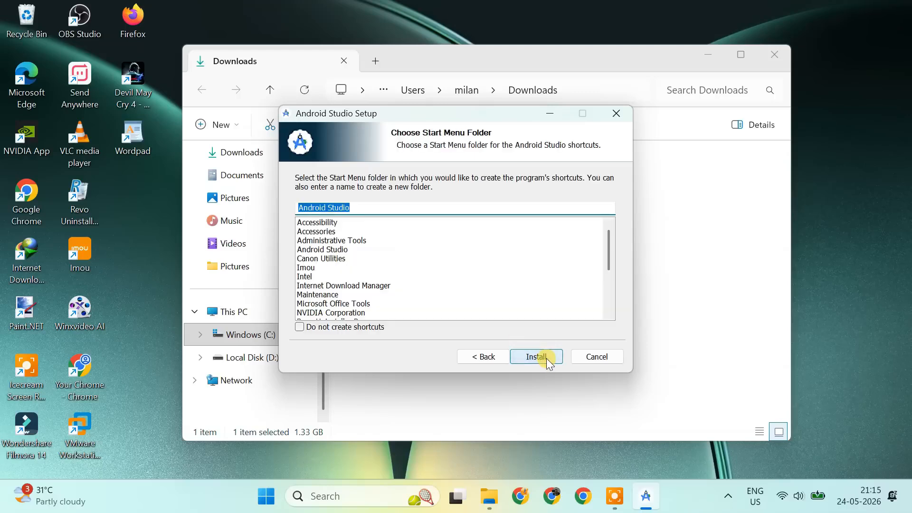
pyautogui.click(546, 359)
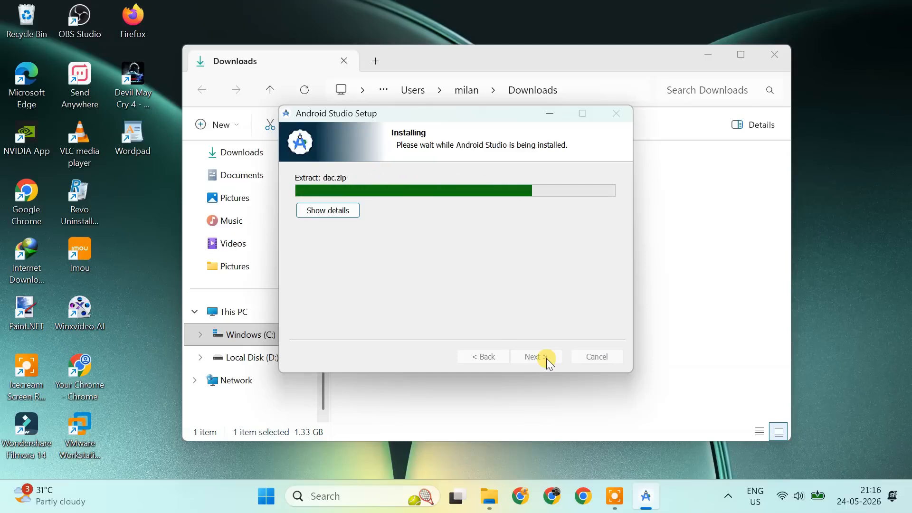
pyautogui.click(546, 360)
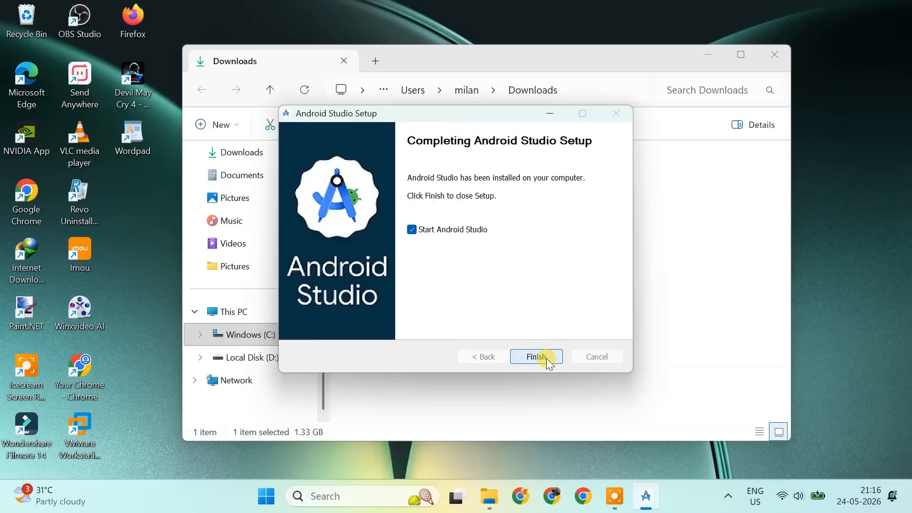
pyautogui.click(546, 359)
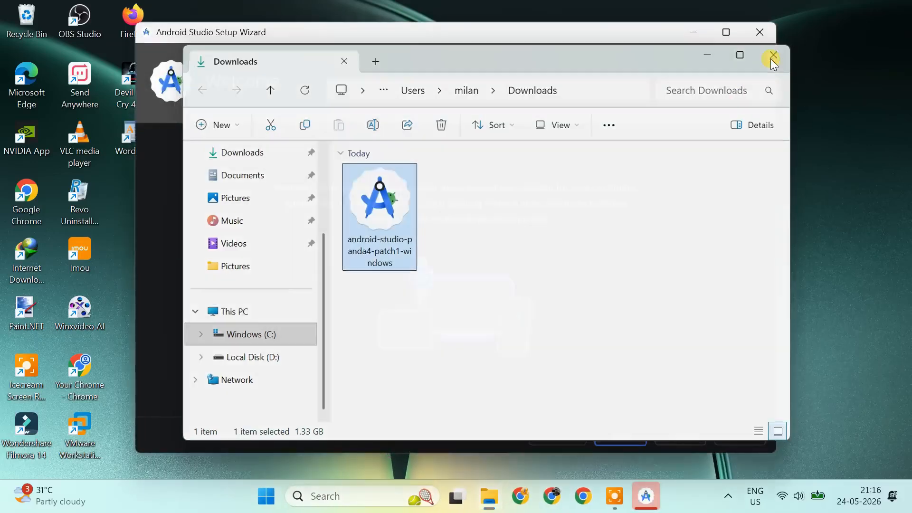
pyautogui.click(771, 56)
# Complete the Android Studio Setup Wizard with the Standard install type, accepting the android-sdk-license and downloading the components.
pyautogui.click(631, 437)
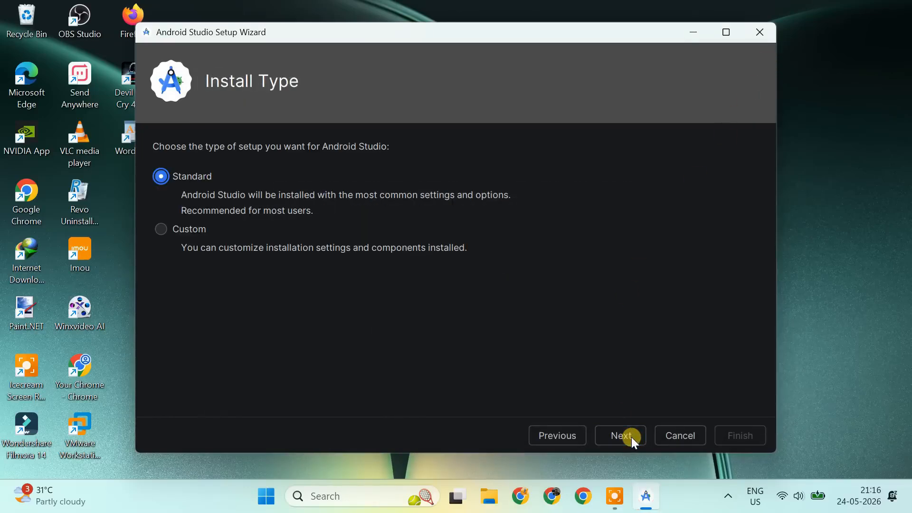
pyautogui.click(631, 436)
pyautogui.moveTo(750, 285); pyautogui.dragTo(739, 370)
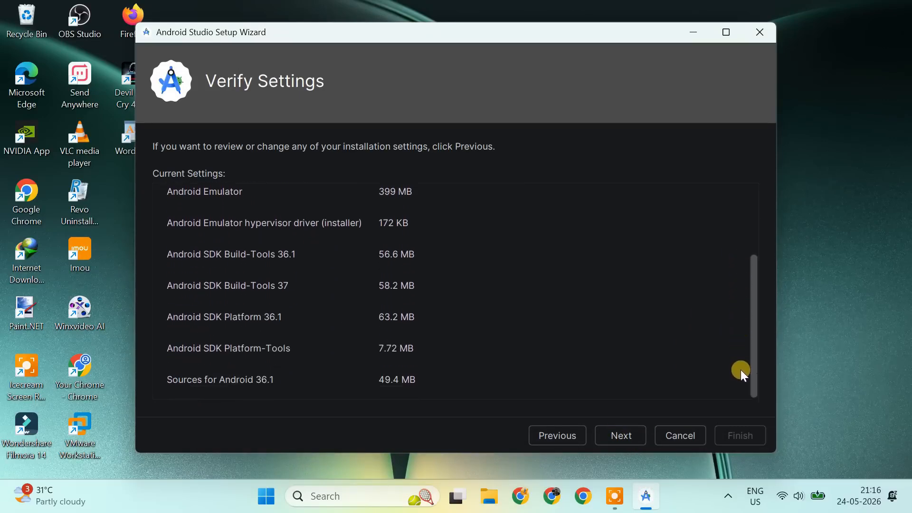
pyautogui.click(626, 438)
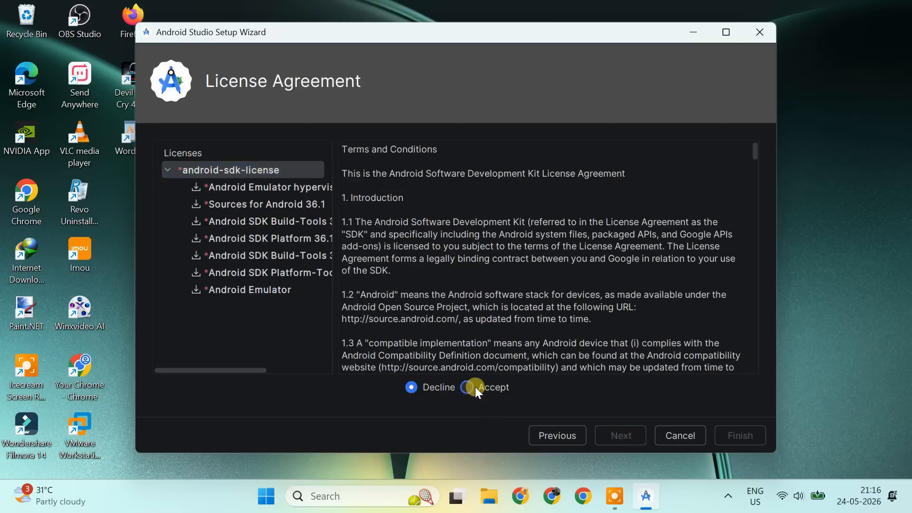
pyautogui.click(475, 388)
pyautogui.click(626, 438)
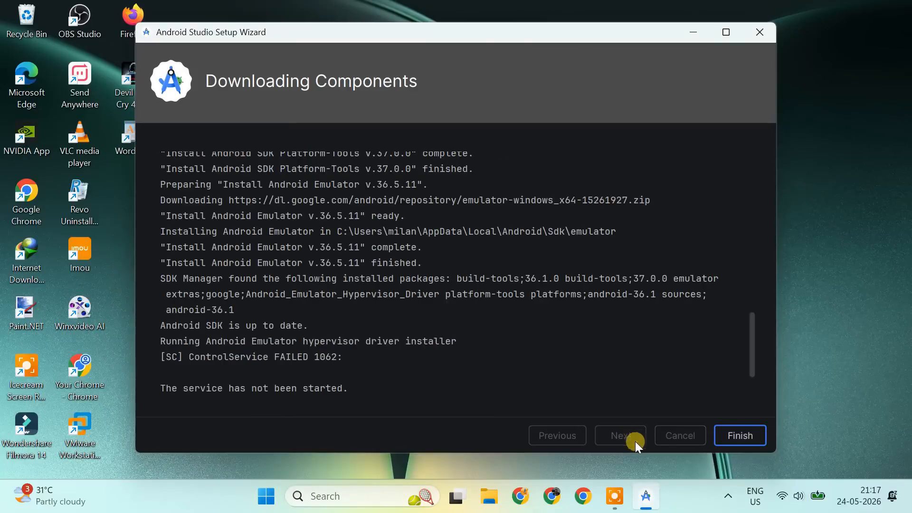
pyautogui.click(737, 443)
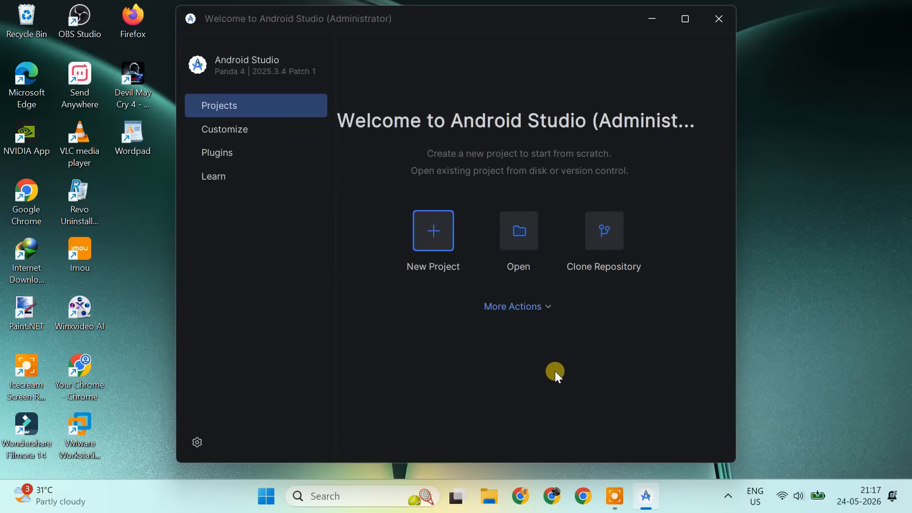
# Start a new virtual device in the Virtual Device Manager from the Television (1080p) profile of the TV form factor.
pyautogui.click(535, 309)
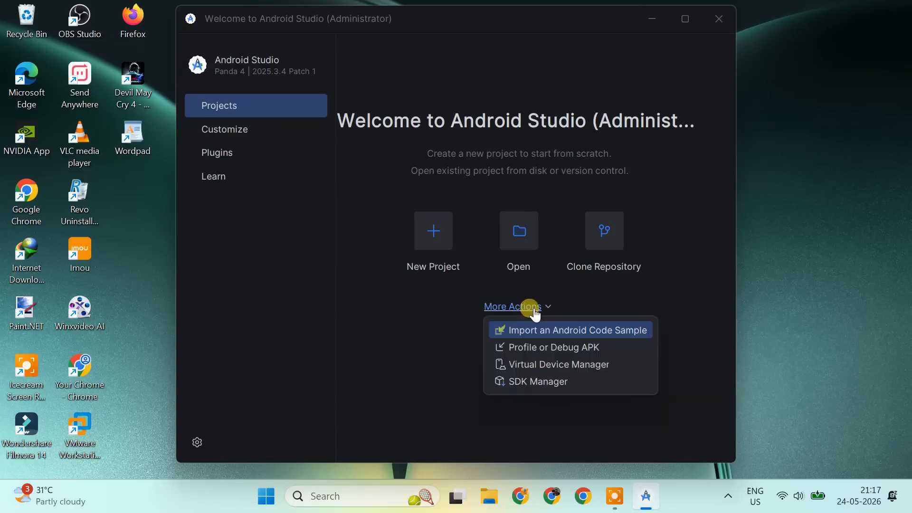
pyautogui.click(569, 370)
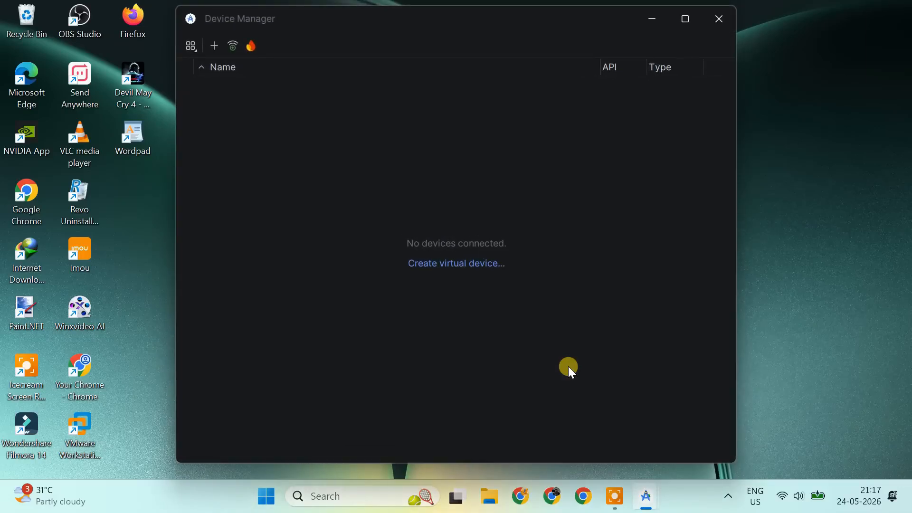
pyautogui.click(468, 266)
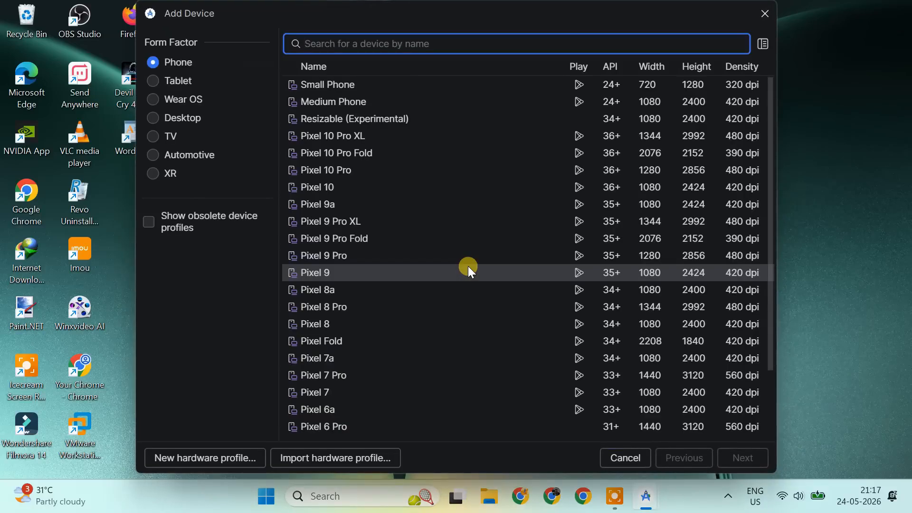
pyautogui.click(153, 136)
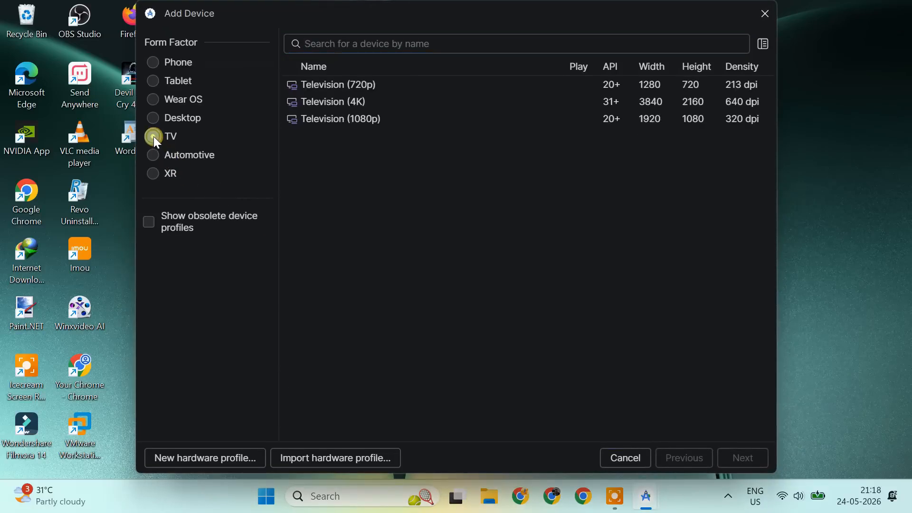
pyautogui.click(343, 124)
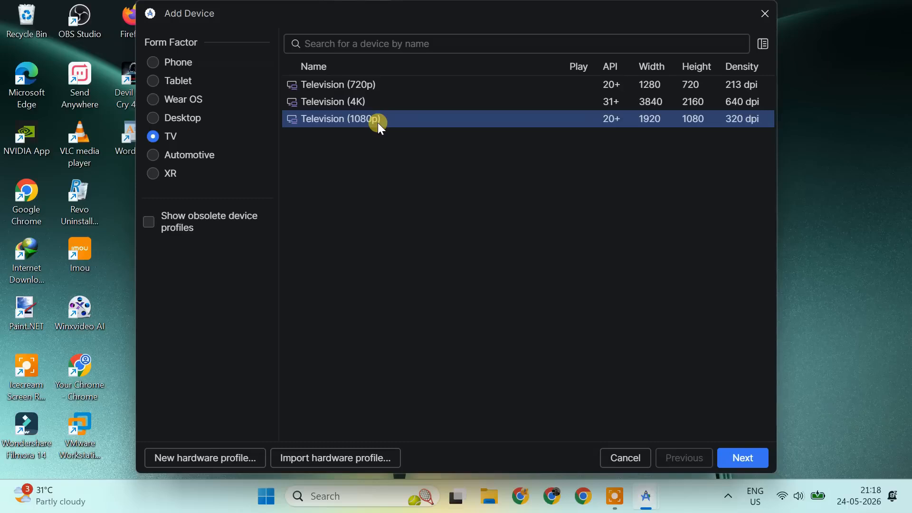
pyautogui.click(735, 460)
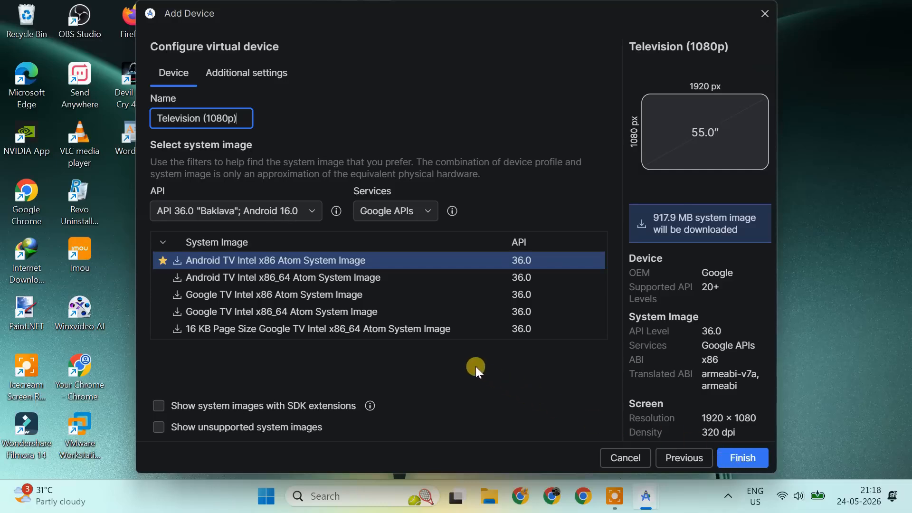
# Name the virtual device AndroidTV.
pyautogui.moveTo(239, 118); pyautogui.dragTo(151, 119)
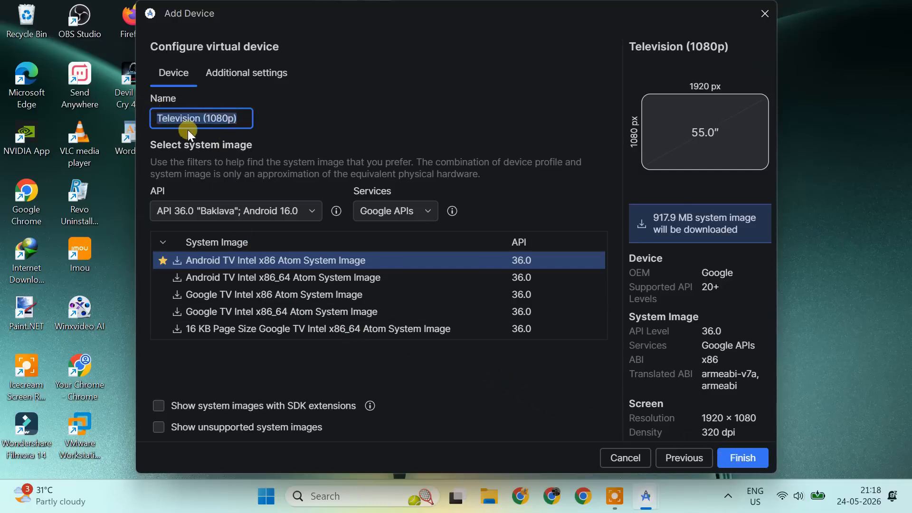
pyautogui.press('BackSpace')
pyautogui.write('AndroidTV')
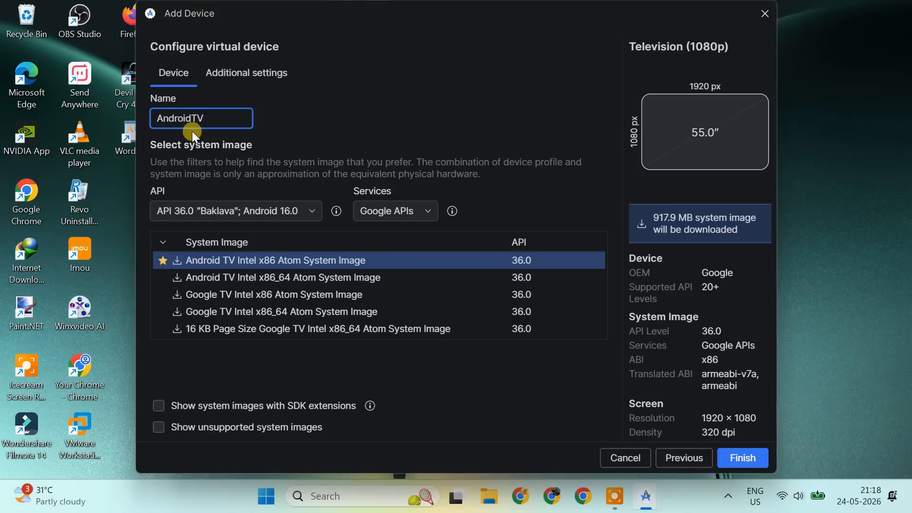
# Keep API 36.0 "Baklava" and download the Android TV Intel x86_64 Atom System Image for the device.
pyautogui.click(306, 212)
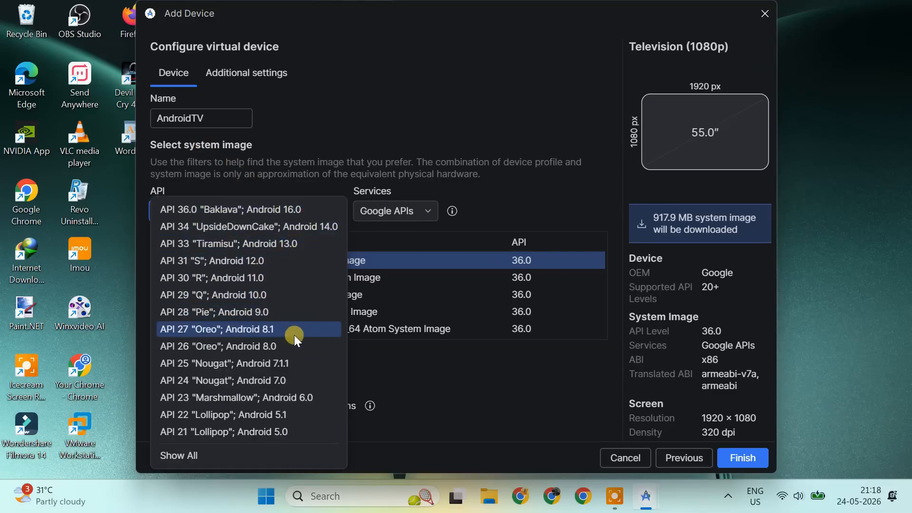
pyautogui.click(294, 213)
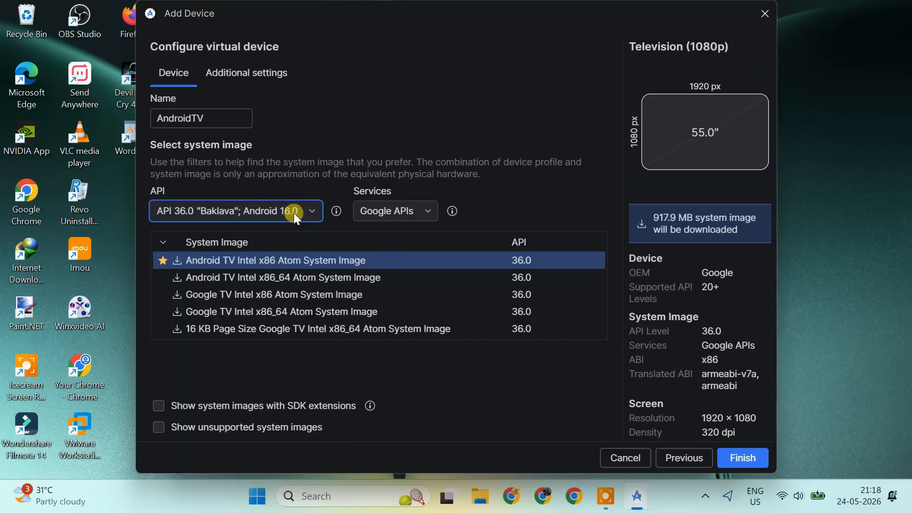
pyautogui.click(229, 278)
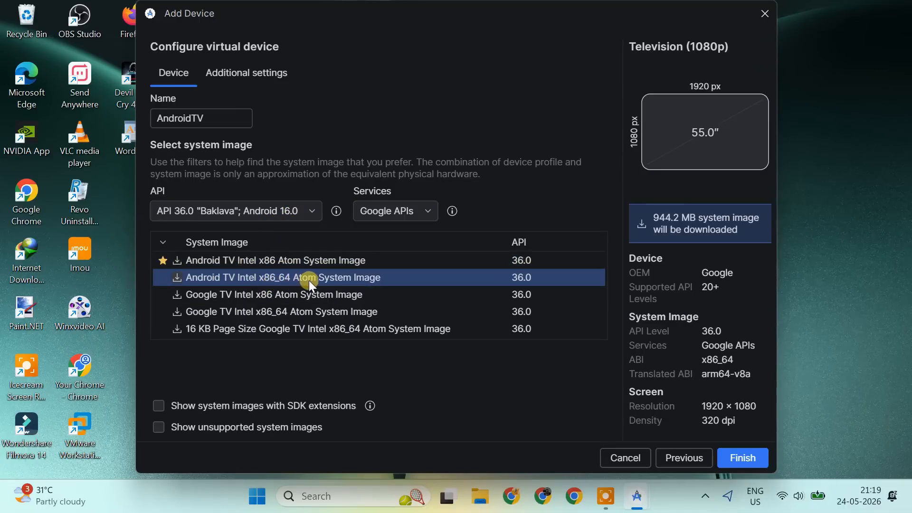
pyautogui.click(179, 277)
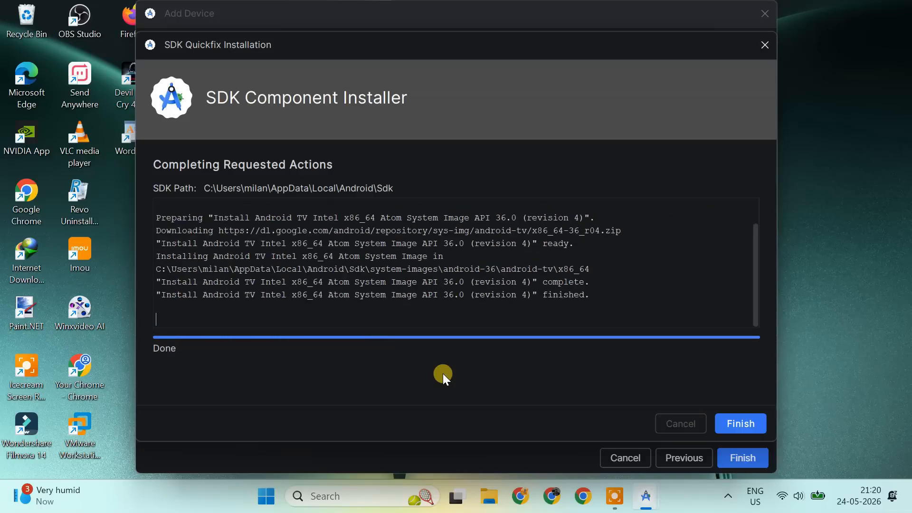
pyautogui.click(743, 424)
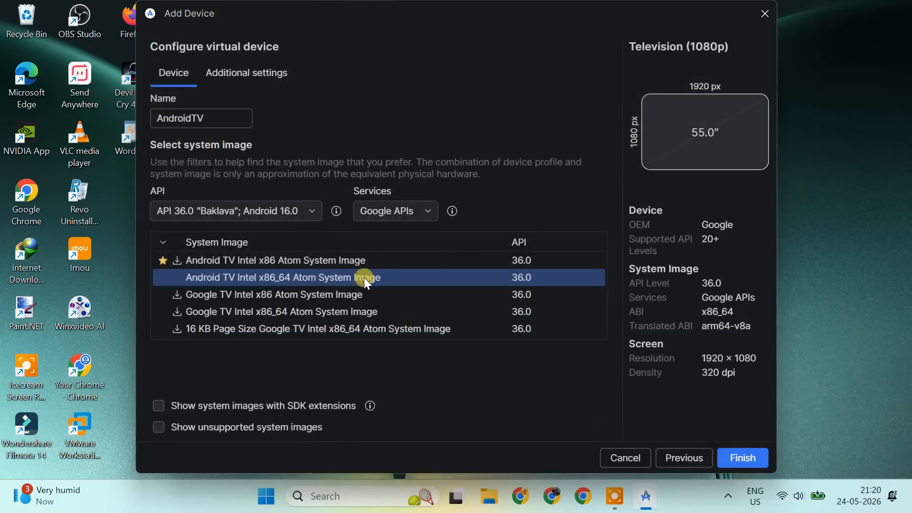
# Set the virtual device's default boot to Cold in the additional settings.
pyautogui.click(261, 79)
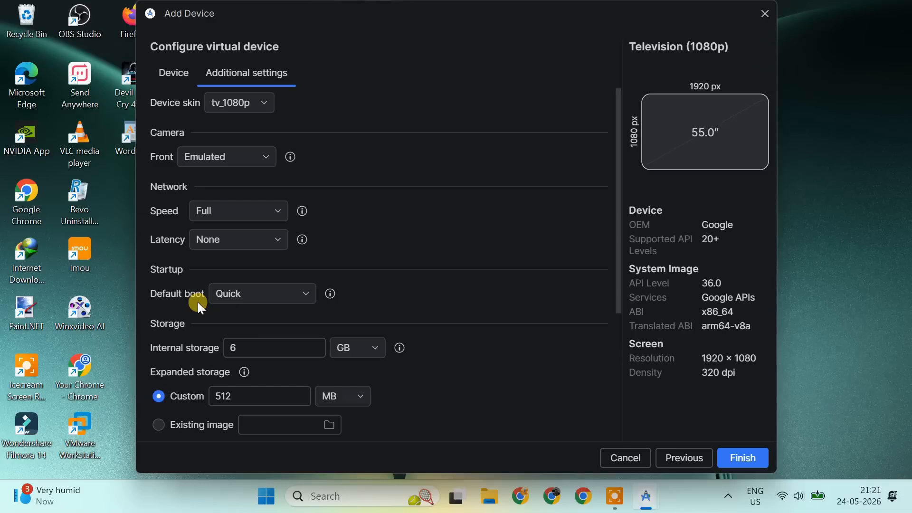
pyautogui.click(278, 299)
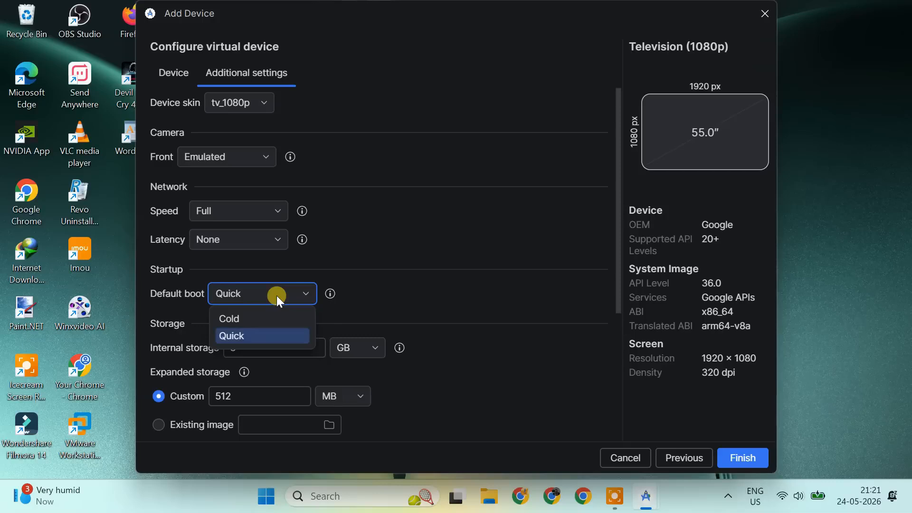
pyautogui.click(245, 320)
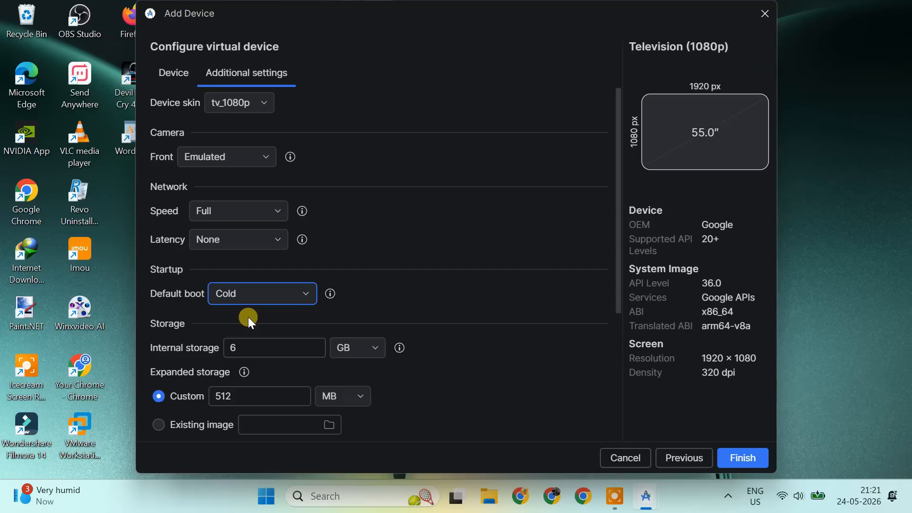
# Set the virtual device's internal storage to 16 GB.
pyautogui.click(244, 350)
pyautogui.doubleClick(246, 351)
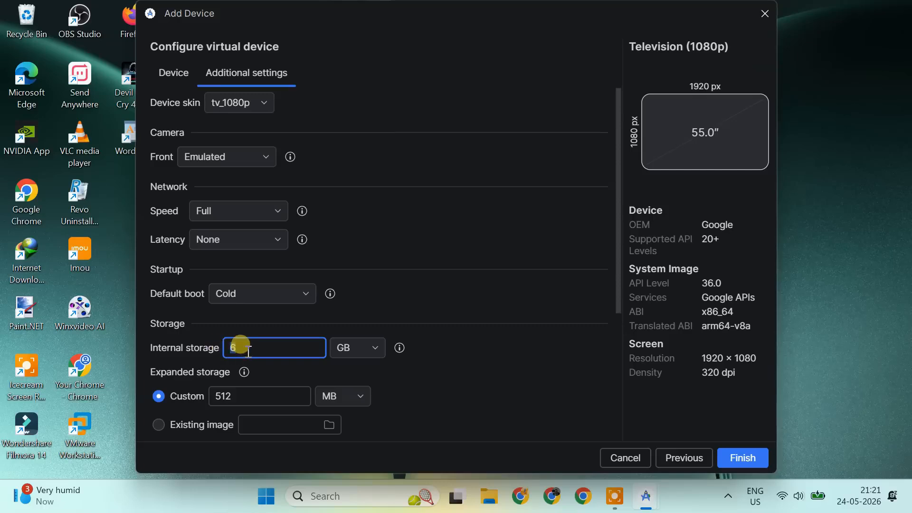
pyautogui.press('BackSpace')
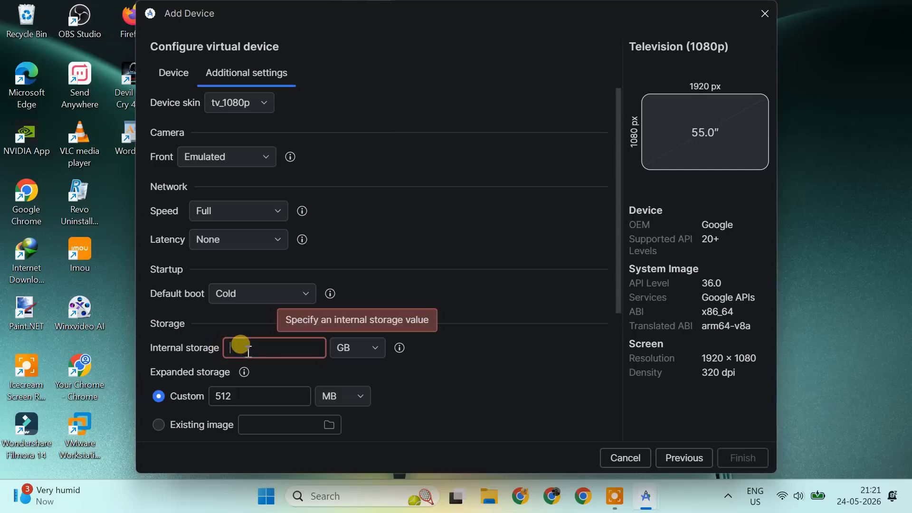
pyautogui.write('8')
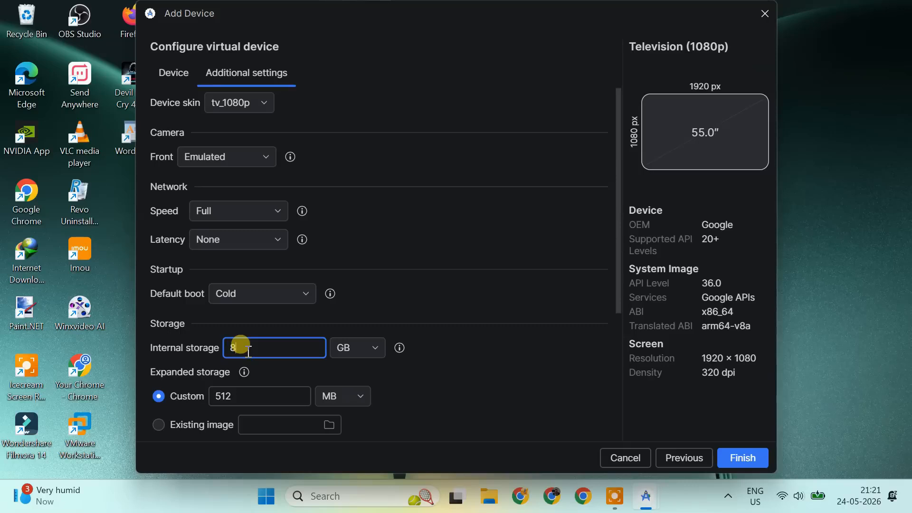
pyautogui.press('BackSpace')
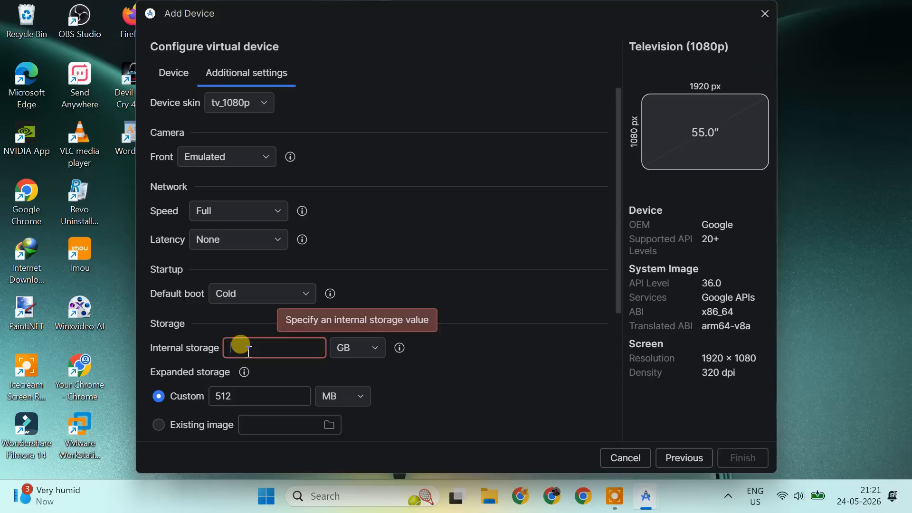
pyautogui.write('16')
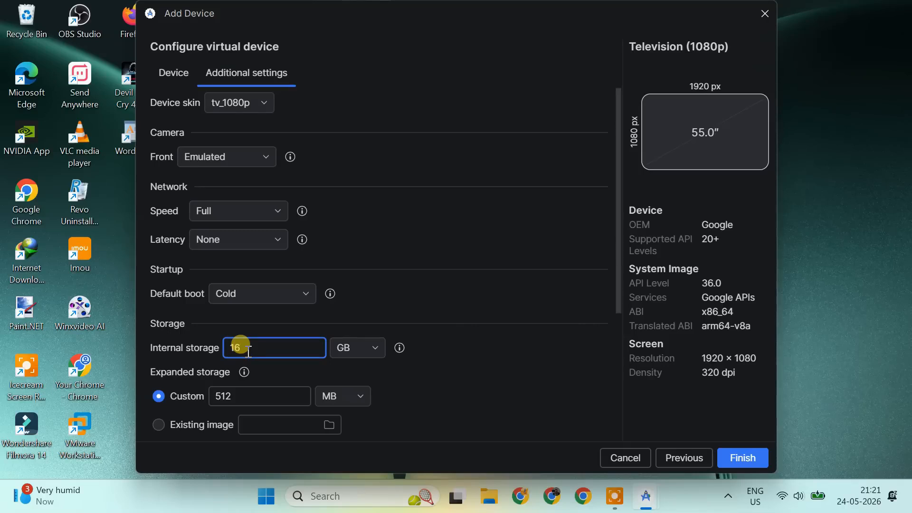
# Choose 4 CPU cores for the device's emulated performance.
pyautogui.scroll(-3, 469, 362)
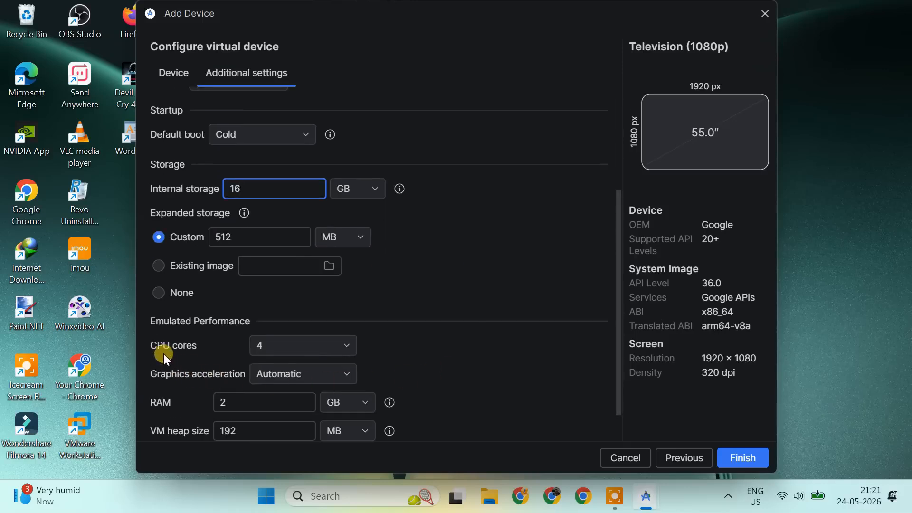
pyautogui.click(321, 347)
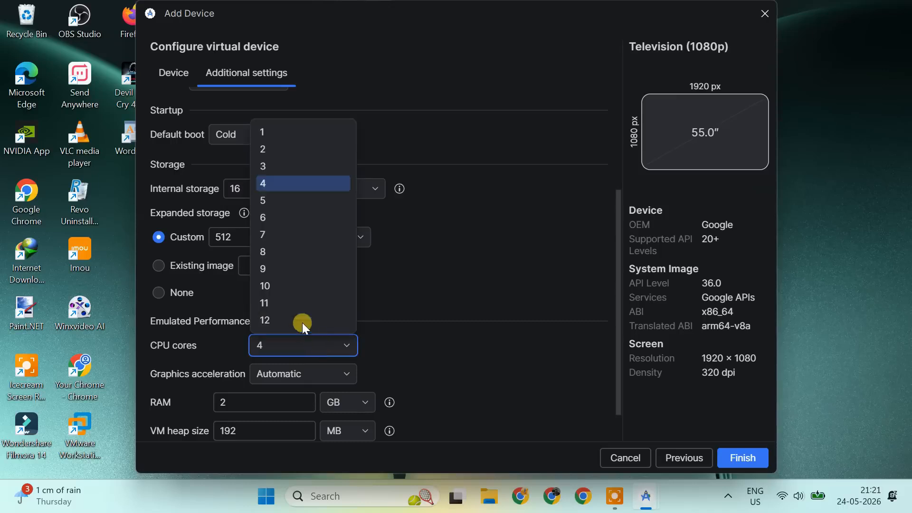
pyautogui.click(281, 185)
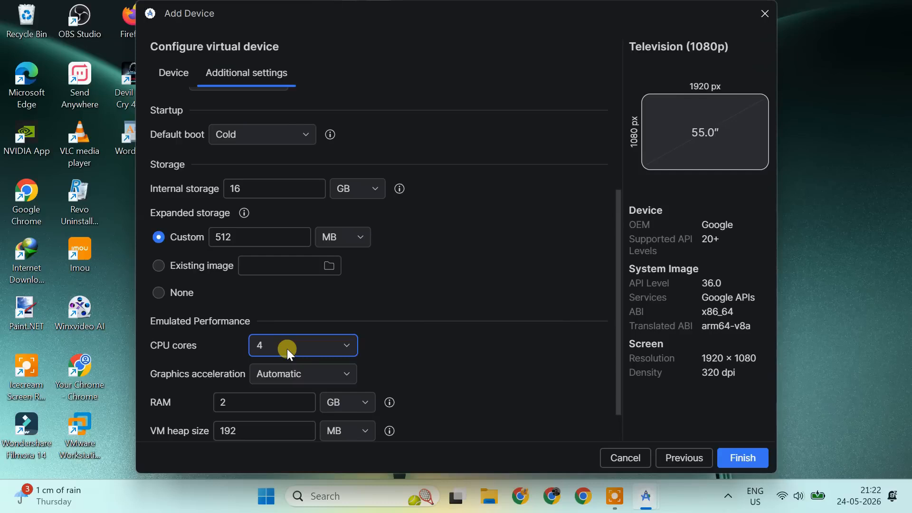
# Set the device's RAM to 4 GB and finish creating the virtual device.
pyautogui.click(228, 401)
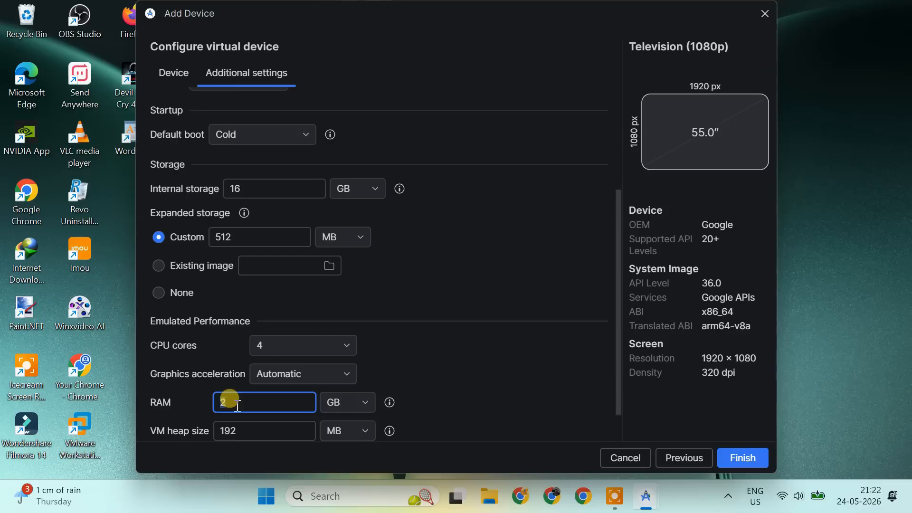
pyautogui.write('3')
pyautogui.press('BackSpace')
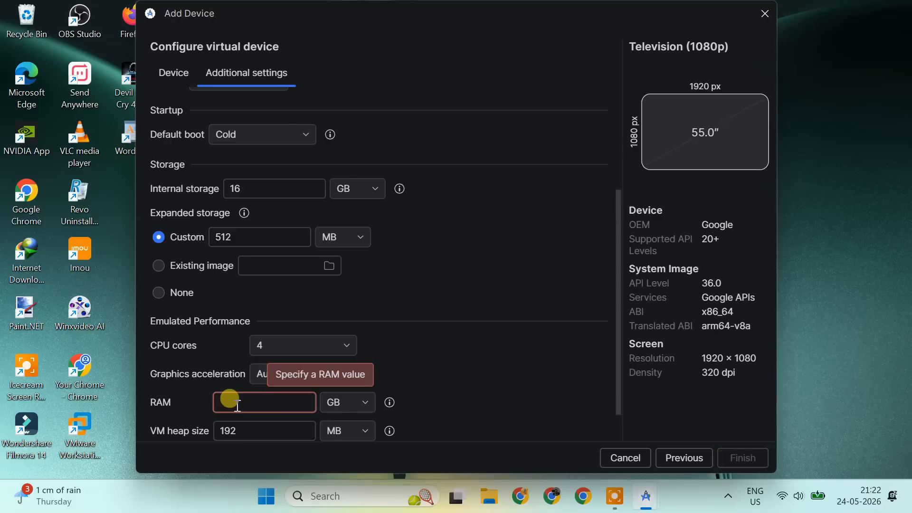
pyautogui.write('4')
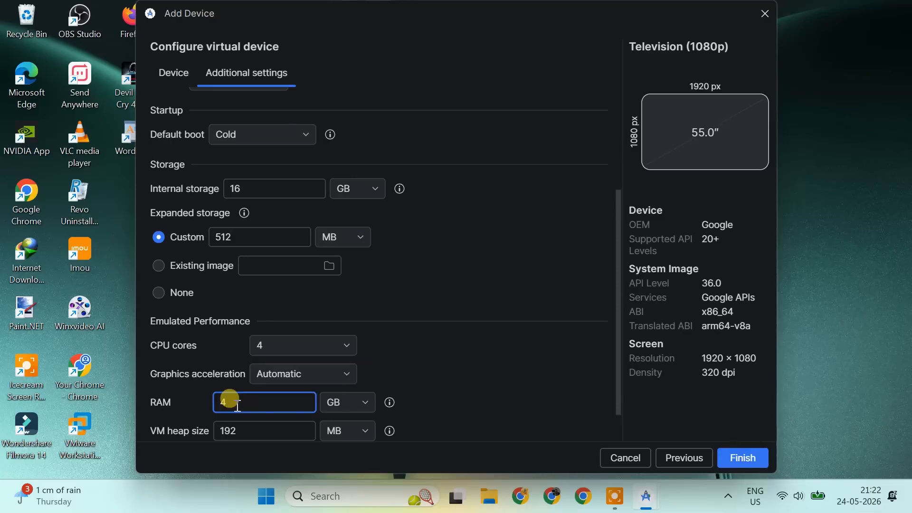
pyautogui.scroll(-2, 440, 401)
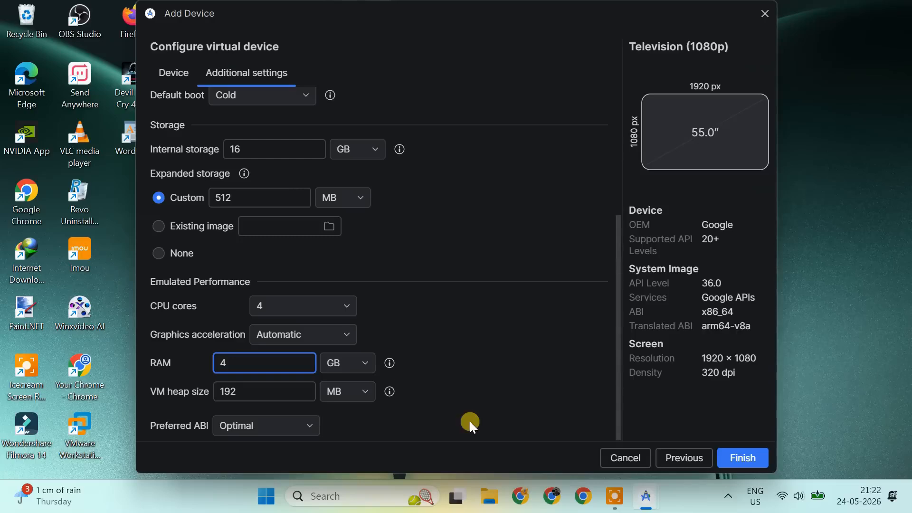
pyautogui.click(751, 460)
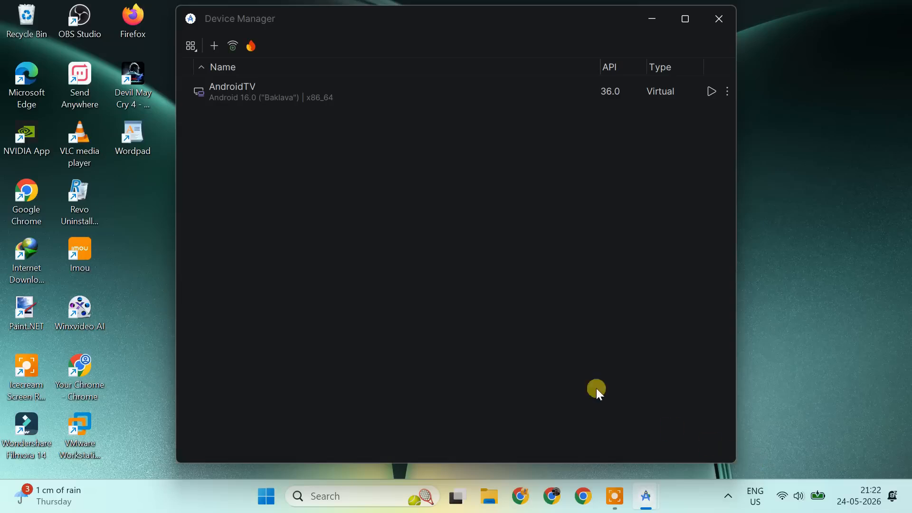
# Launch the AndroidTV virtual device and move its emulator window fully into view on the desktop.
pyautogui.click(232, 94)
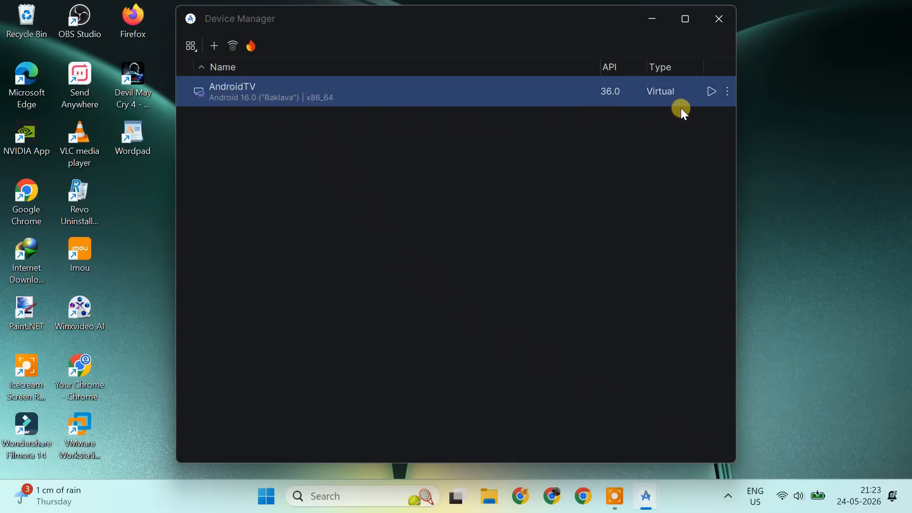
pyautogui.click(712, 92)
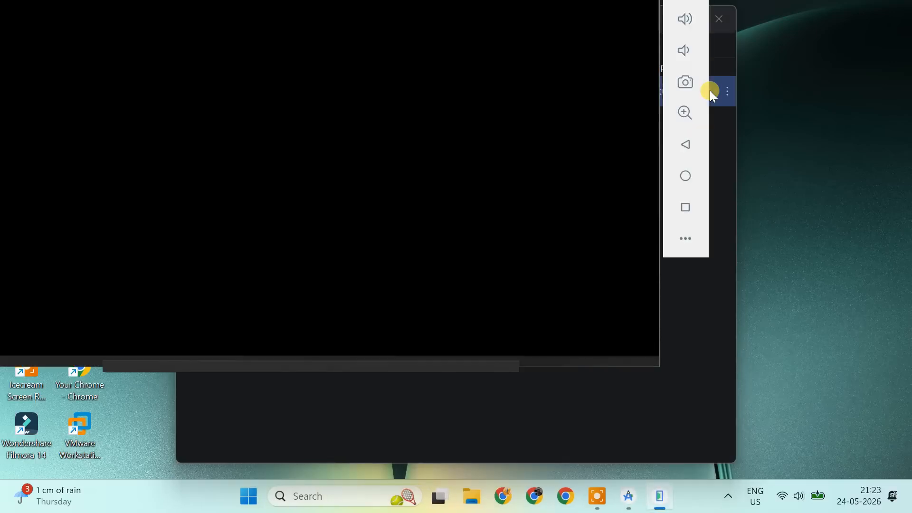
pyautogui.moveTo(429, 366); pyautogui.dragTo(585, 432)
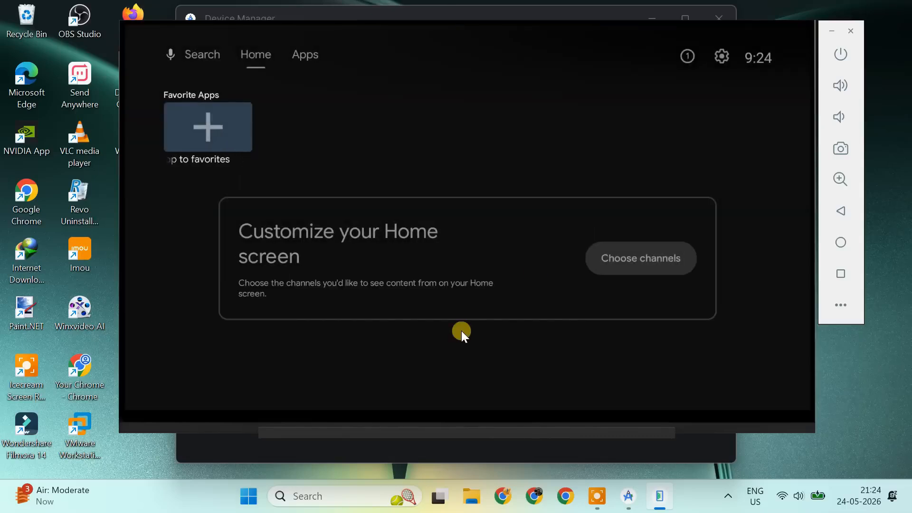
# Add Play Store and Live TV to the favorite apps on the TV home screen.
pyautogui.press('Return')
pyautogui.press('Down')
pyautogui.press('Down')
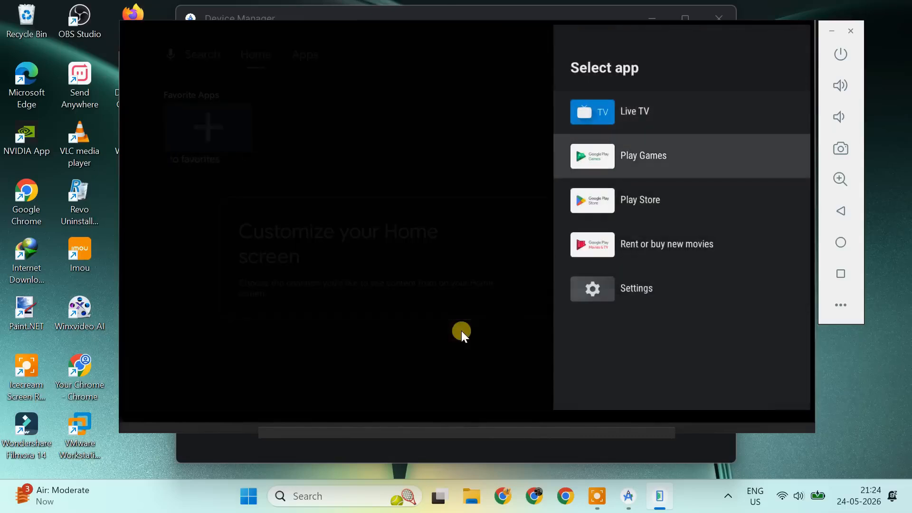
pyautogui.press('Return')
pyautogui.press('Return')
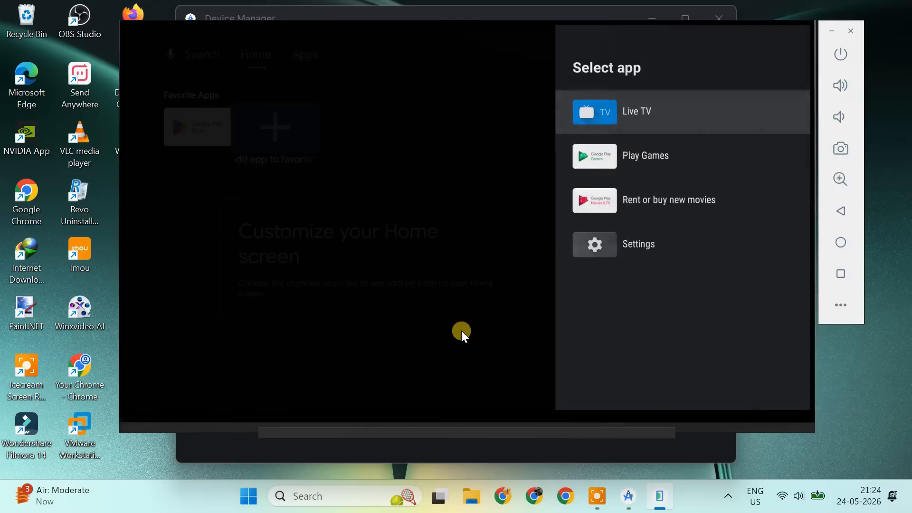
pyautogui.press('Return')
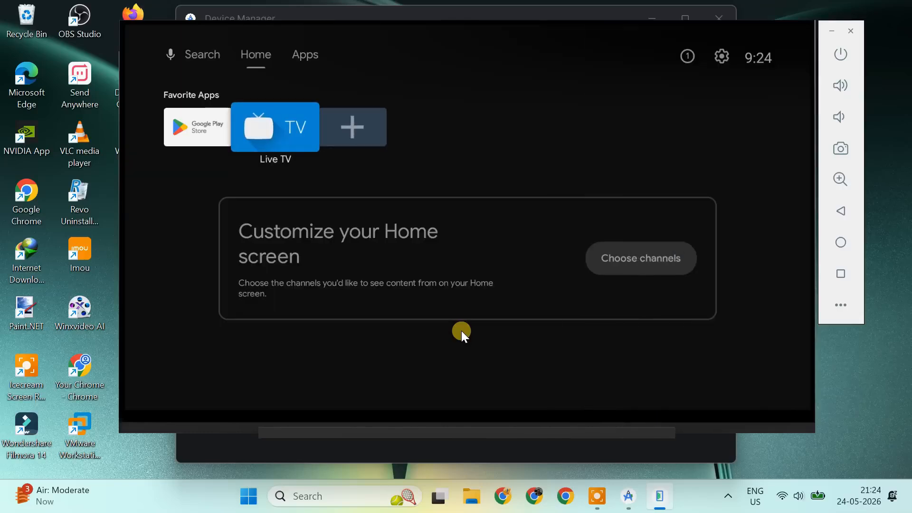
# Show the Apps page of the TV home screen and reposition the emulator window.
pyautogui.press('Right')
pyautogui.press('Up')
pyautogui.press('Right')
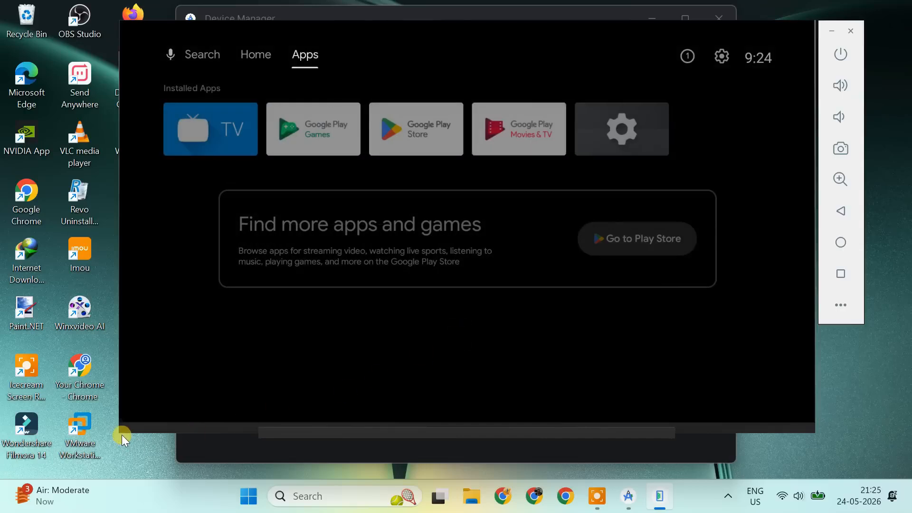
pyautogui.moveTo(121, 432); pyautogui.dragTo(110, 440)
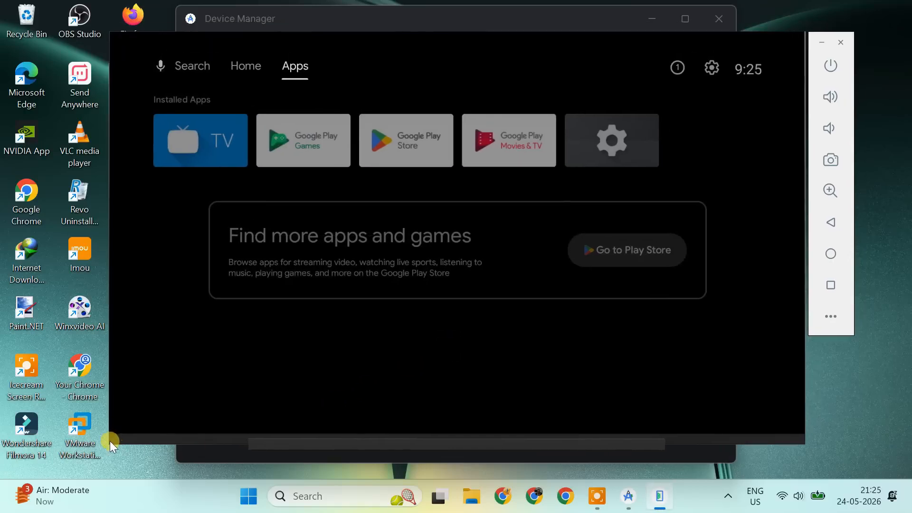
pyautogui.moveTo(110, 32); pyautogui.dragTo(120, 26)
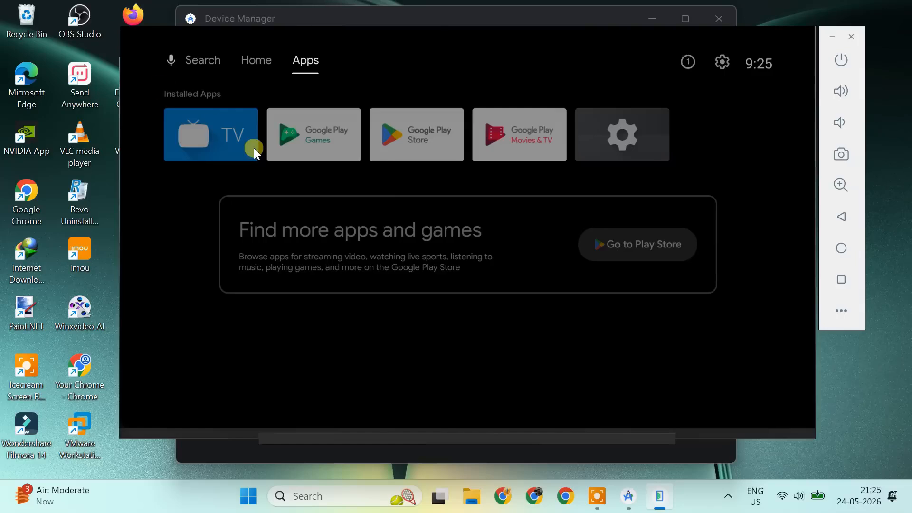
# Close the emulator and minimize the Device Manager and Android Studio welcome windows.
pyautogui.click(843, 59)
pyautogui.click(852, 39)
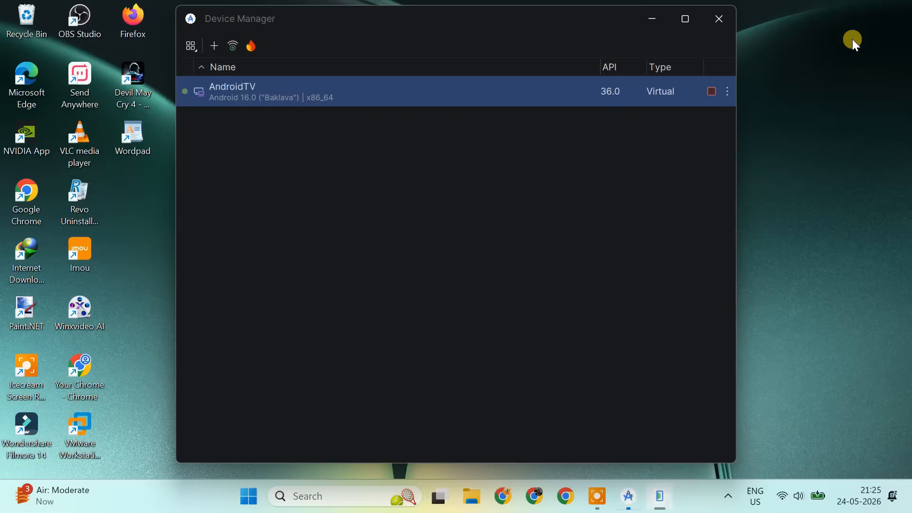
pyautogui.click(654, 21)
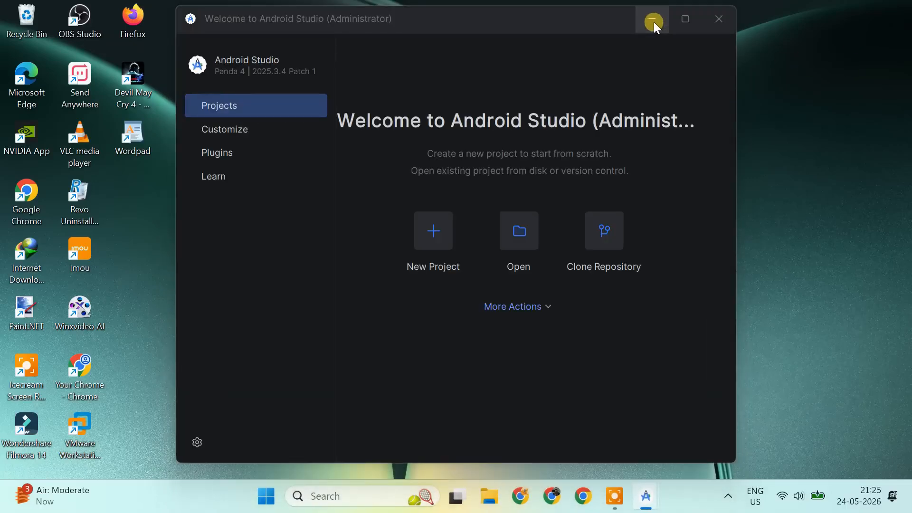
pyautogui.click(654, 22)
# Open Google Chrome with the "Your Chrome" profile and search for "autohotkey download".
pyautogui.click(588, 496)
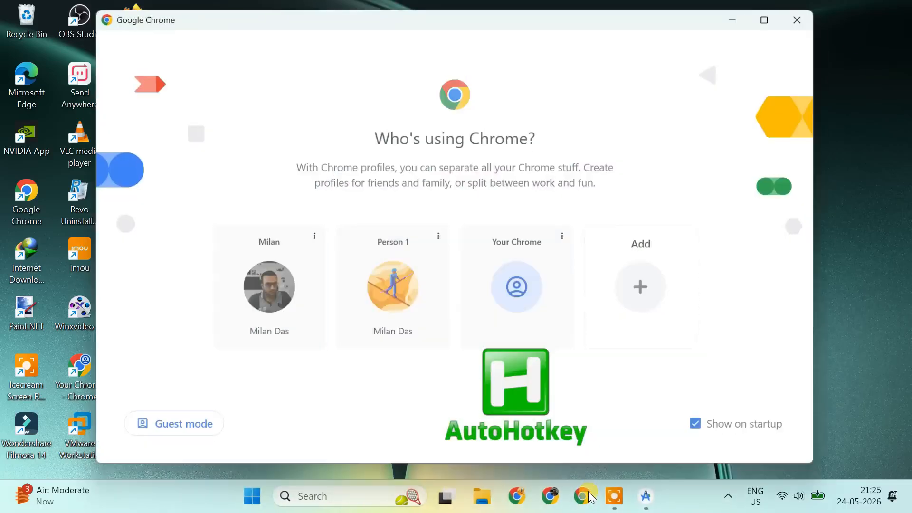
pyautogui.click(522, 313)
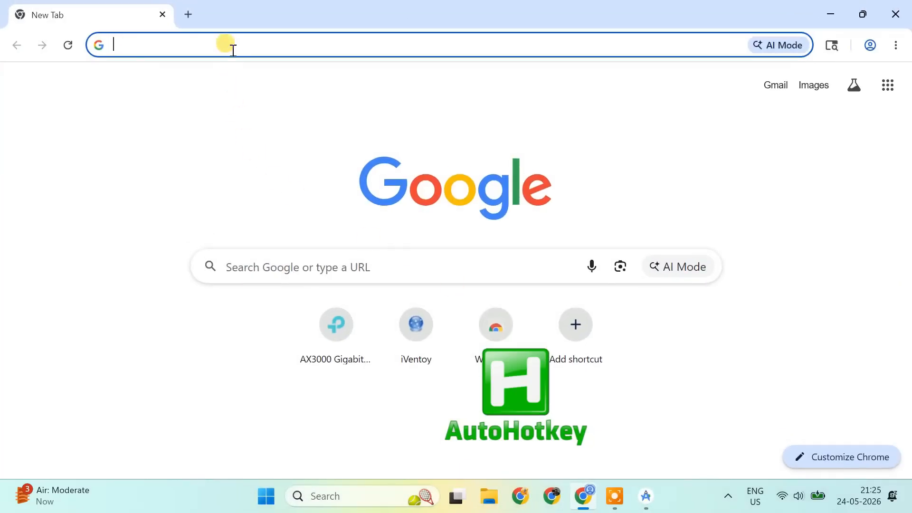
pyautogui.write('autohotkey download')
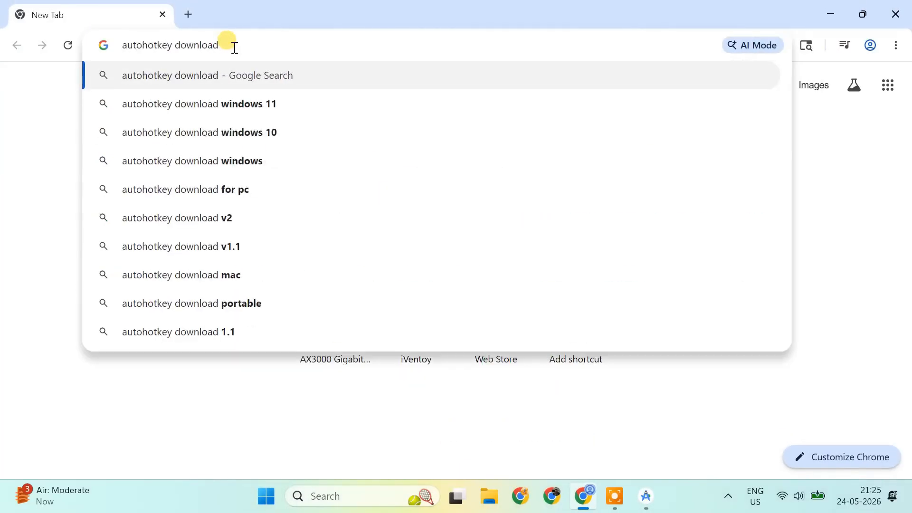
pyautogui.press('Return')
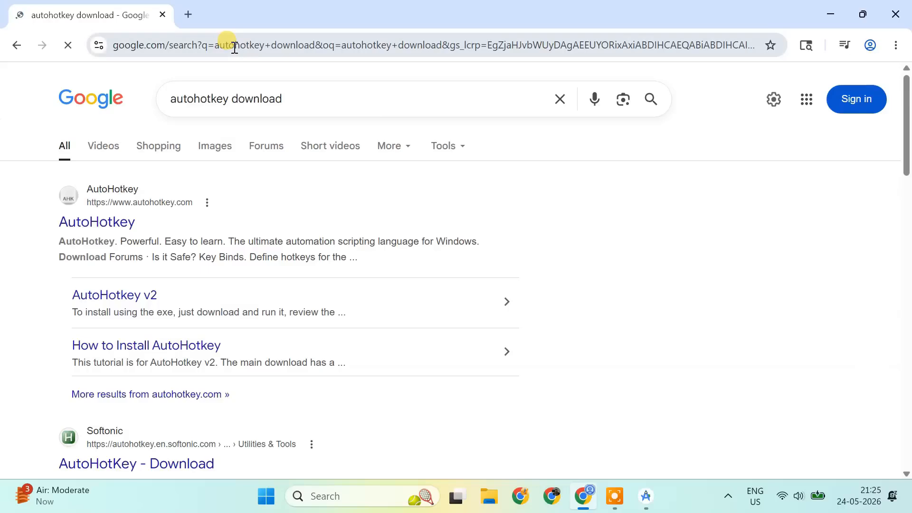
# Download AutoHotkey v2.0 from the official autohotkey.com site.
pyautogui.click(114, 222)
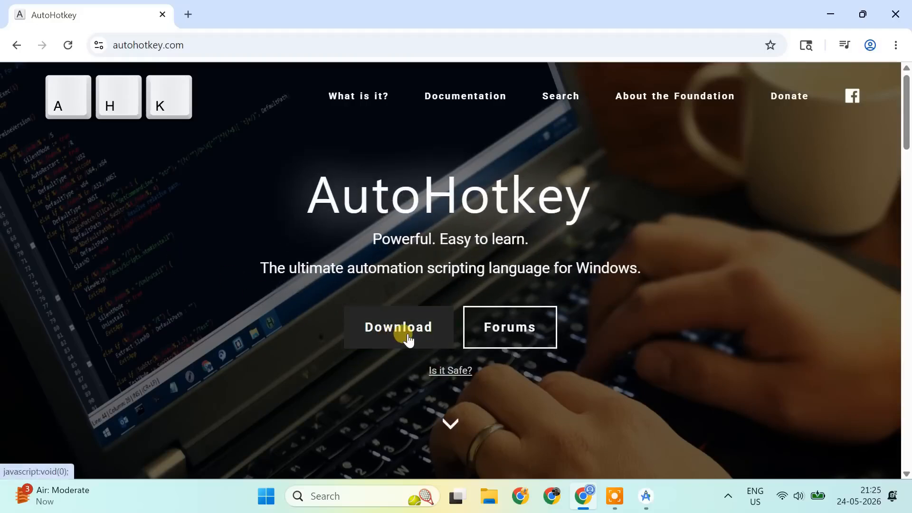
pyautogui.click(408, 334)
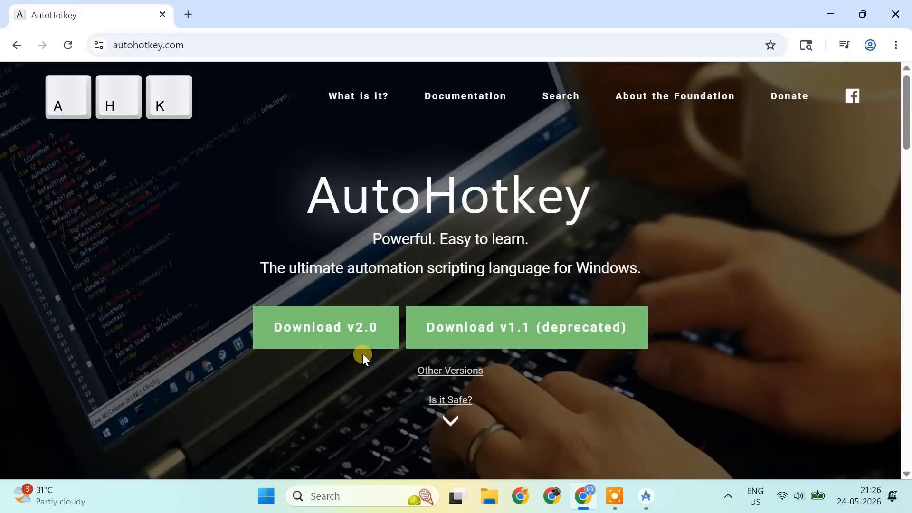
pyautogui.click(352, 344)
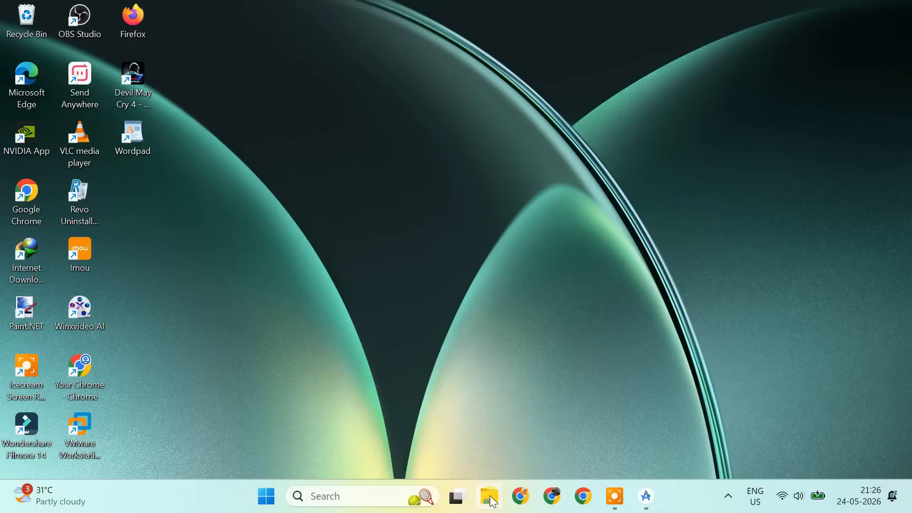
# Install AutoHotkey for all users in C:\Program Files\AutoHotkey from the installer in Downloads, and close the AutoHotkey Dash and Downloads windows.
pyautogui.click(489, 498)
pyautogui.click(287, 265)
pyautogui.click(371, 214)
pyautogui.doubleClick(381, 212)
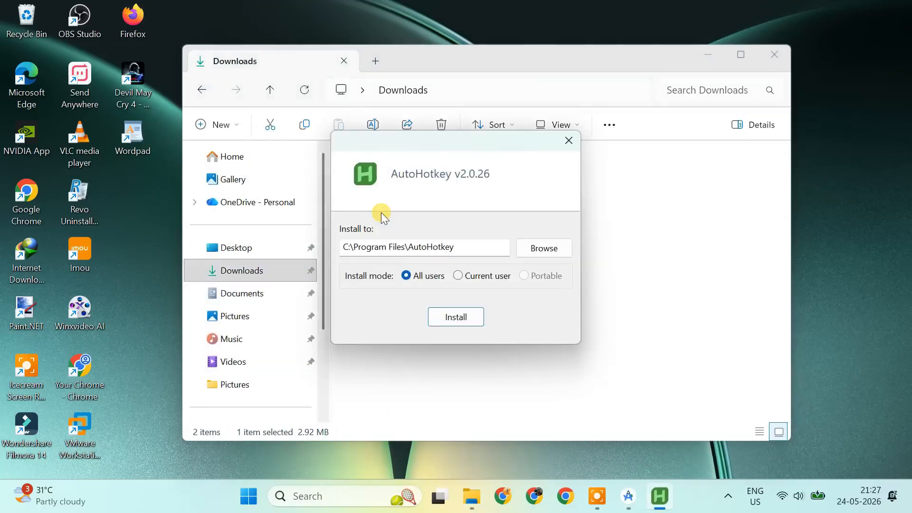
pyautogui.click(449, 320)
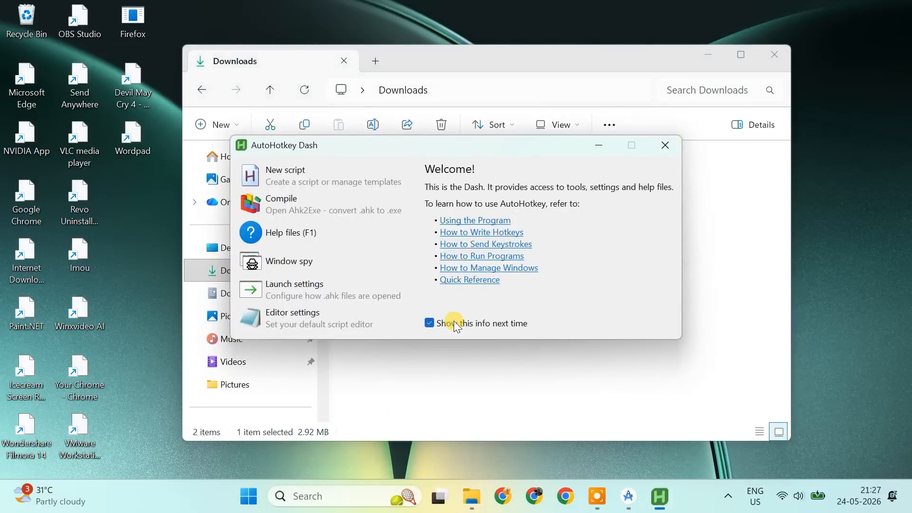
pyautogui.click(665, 146)
pyautogui.click(768, 58)
# Create an empty AutoHotkey script named AndroidTV on the desktop.
pyautogui.rightClick(366, 197)
pyautogui.moveTo(474, 289)
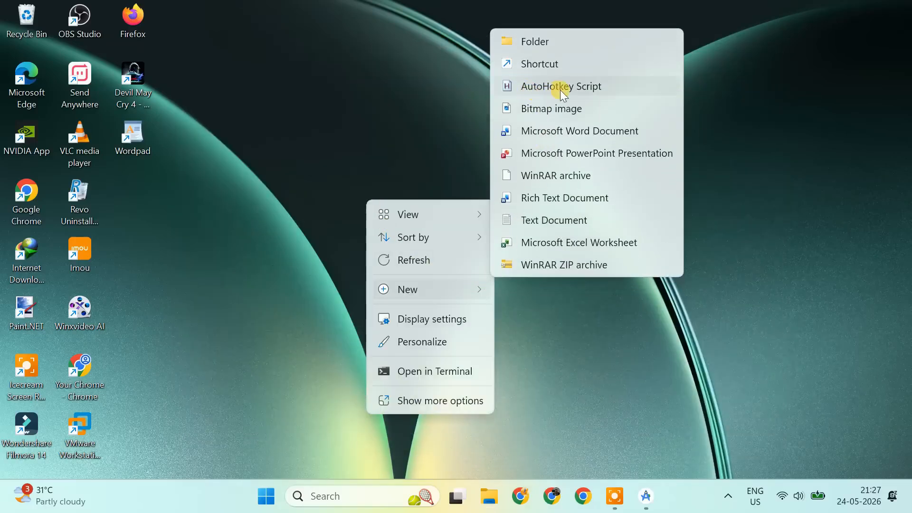
pyautogui.click(575, 90)
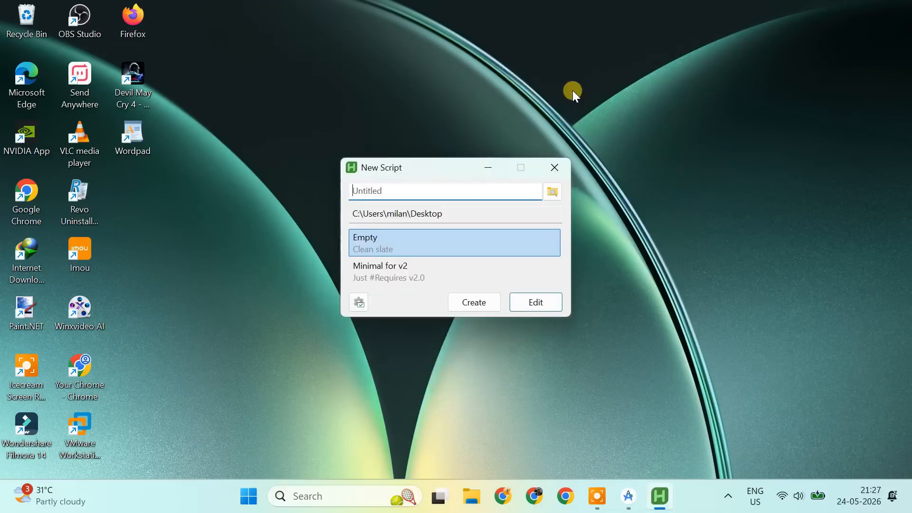
pyautogui.write('AndroidTV')
pyautogui.click(473, 304)
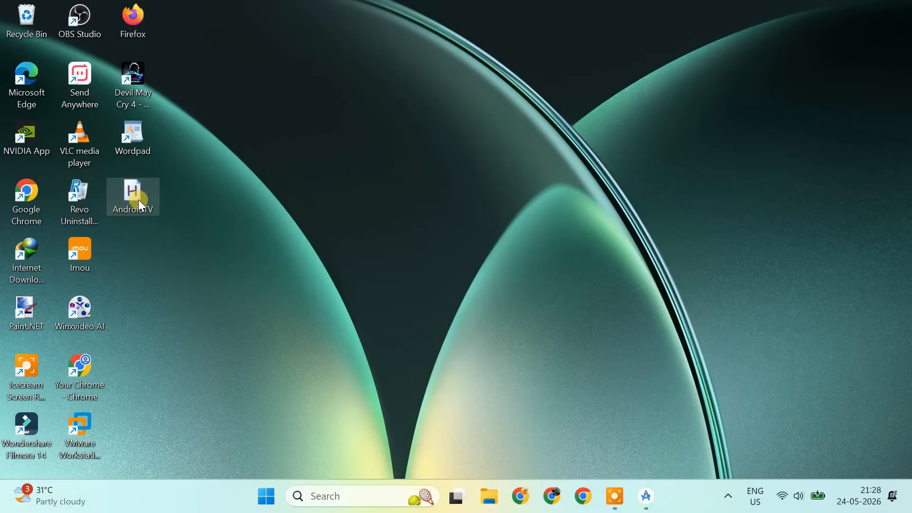
# Open the AndroidTV script from the desktop for editing in Notepad and move its window higher on the screen.
pyautogui.rightClick(139, 201)
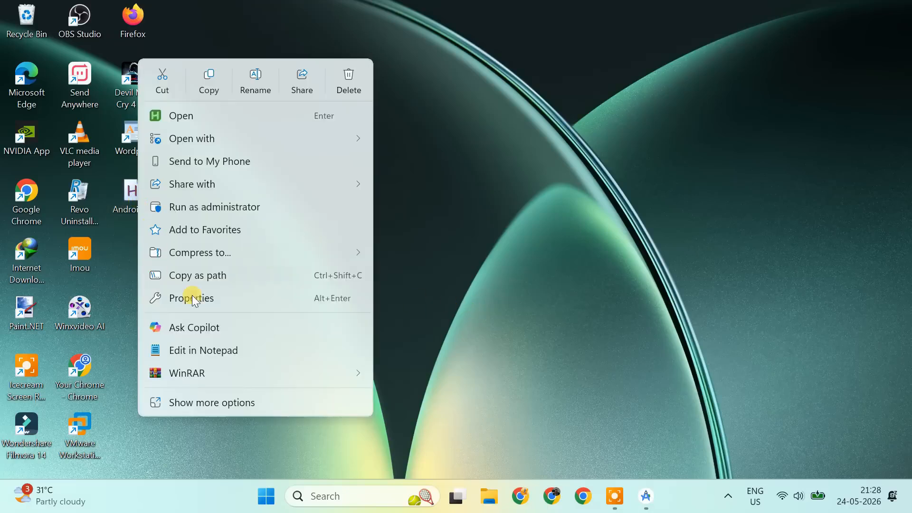
pyautogui.click(226, 352)
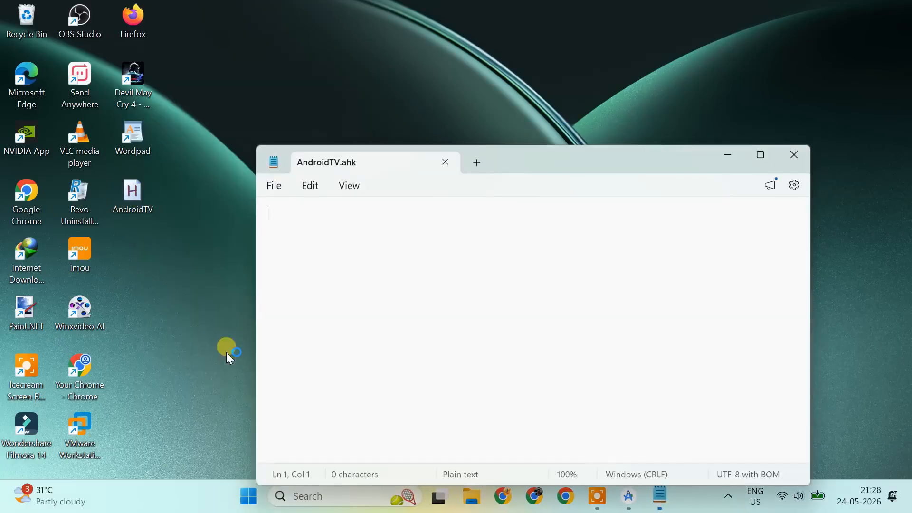
pyautogui.moveTo(512, 160); pyautogui.dragTo(482, 75)
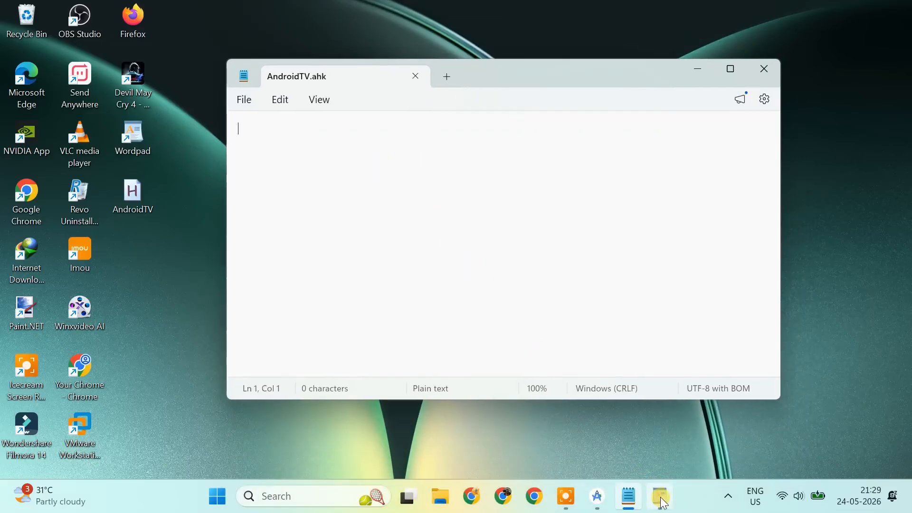
# Switch to the androidtv document in WordPad and review the script text and its emulatorPath value.
pyautogui.click(658, 499)
pyautogui.moveTo(278, 146); pyautogui.dragTo(526, 410)
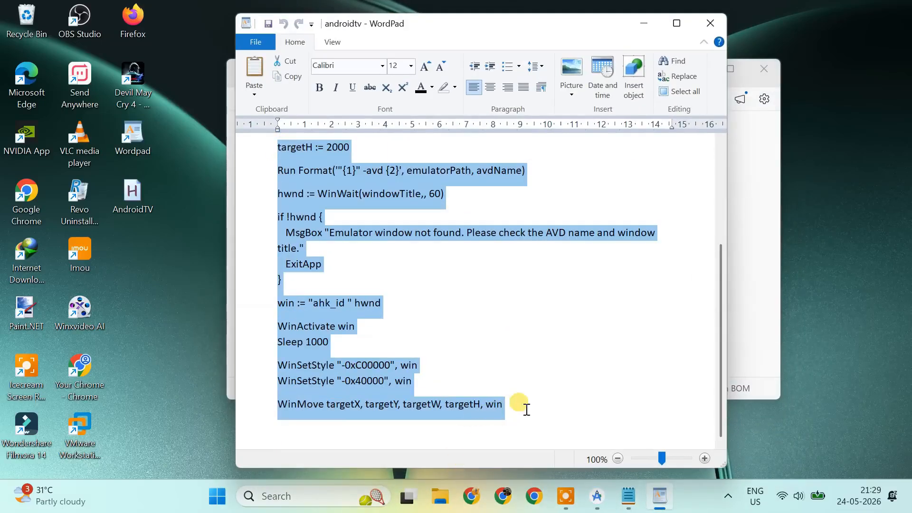
pyautogui.scroll(4, 549, 400)
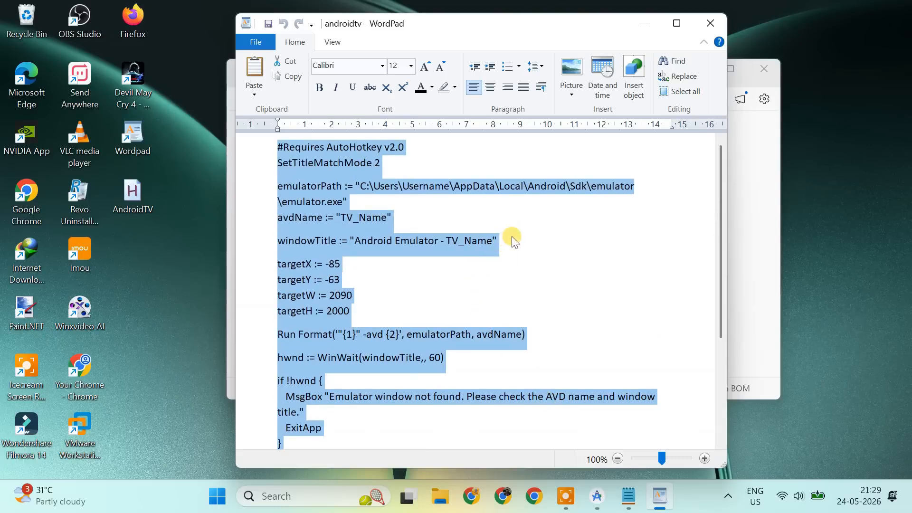
pyautogui.click(512, 236)
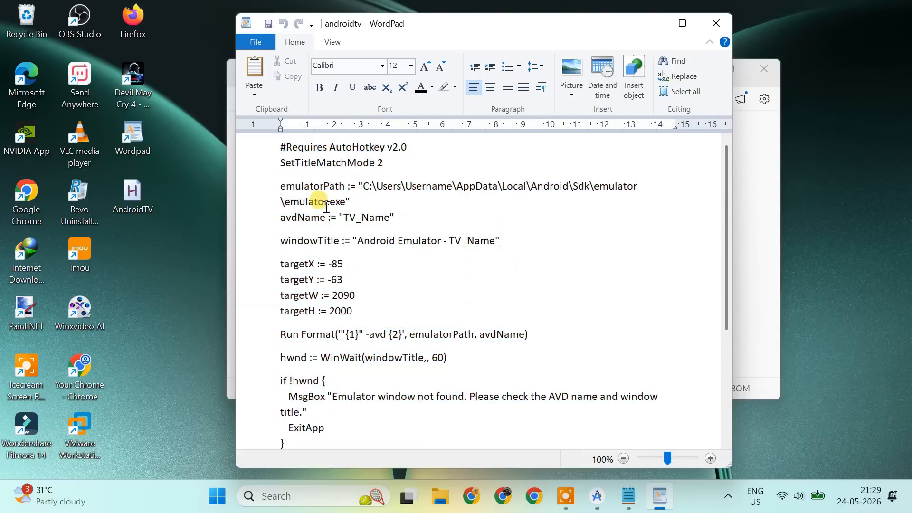
pyautogui.moveTo(280, 186); pyautogui.dragTo(346, 201)
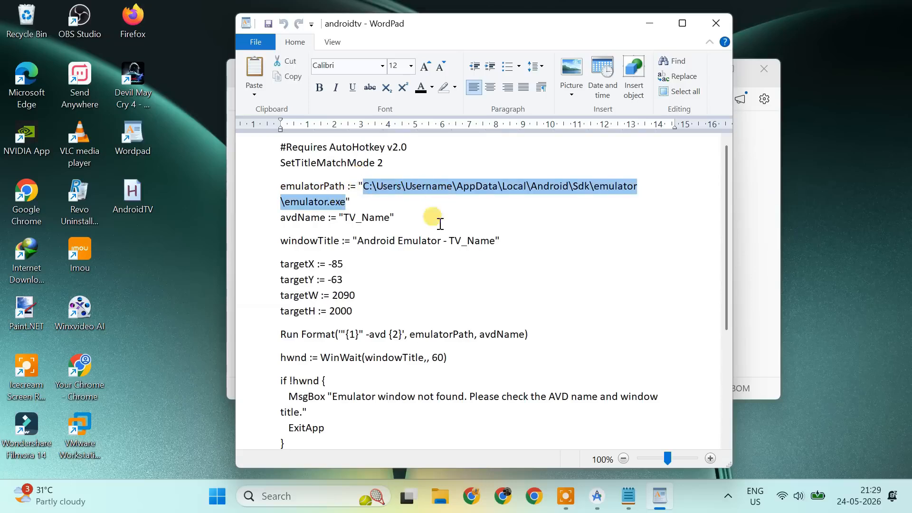
# Look up the Windows user folder name under C:\Users in File Explorer and minimize the window.
pyautogui.click(440, 496)
pyautogui.scroll(-2, 291, 373)
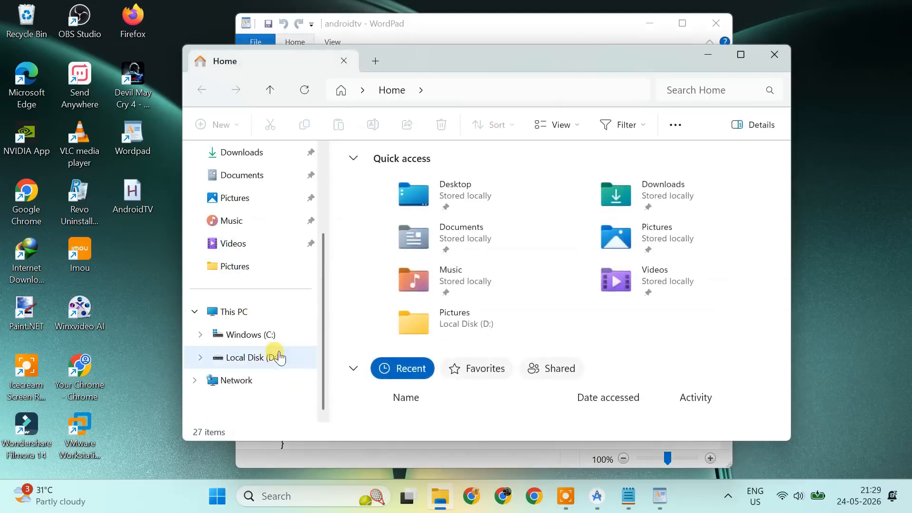
pyautogui.click(260, 312)
pyautogui.doubleClick(452, 177)
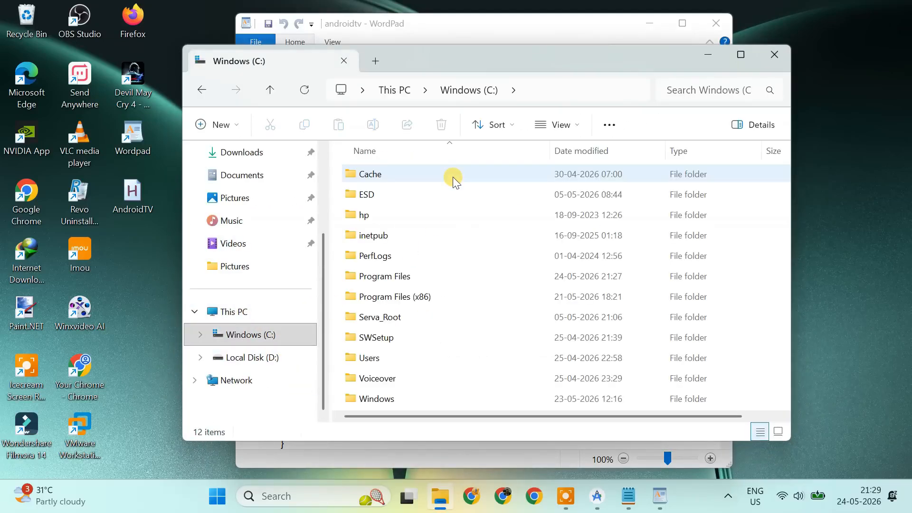
pyautogui.doubleClick(392, 358)
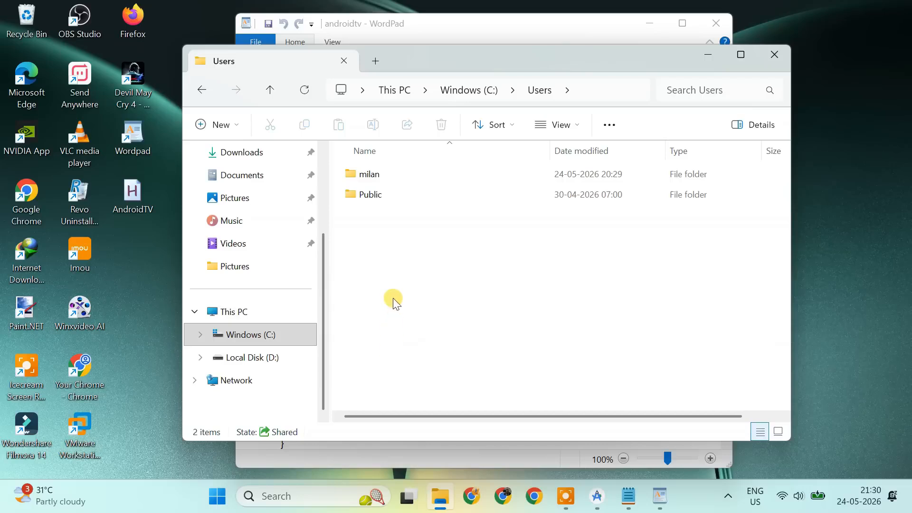
pyautogui.click(367, 179)
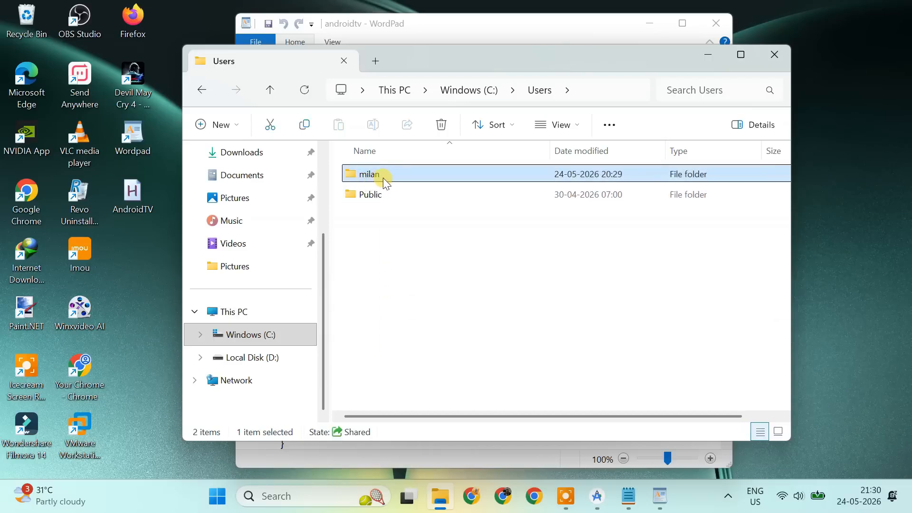
pyautogui.click(708, 56)
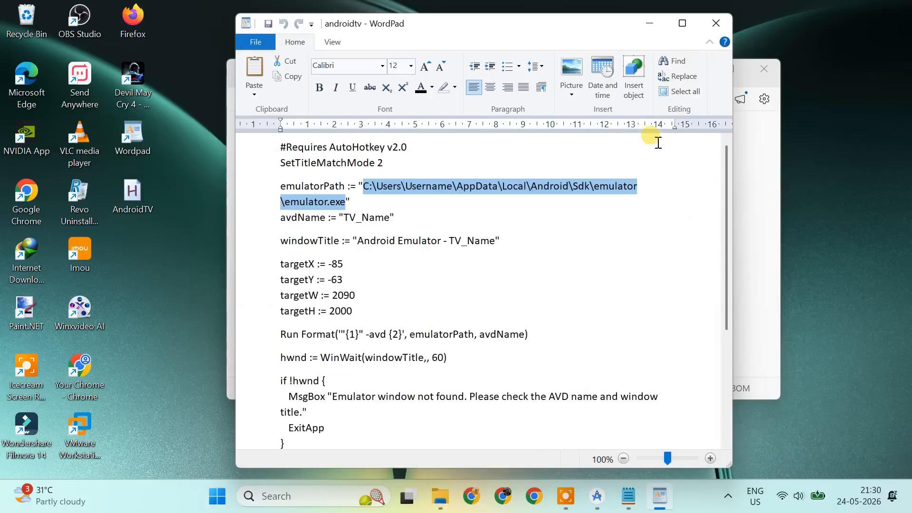
# Replace the Username placeholder in the emulatorPath line with the name of the Windows user folder.
pyautogui.click(451, 187)
pyautogui.press('BackSpace')
pyautogui.press('BackSpace')
pyautogui.press('BackSpace')
pyautogui.press('BackSpace')
pyautogui.press('BackSpace')
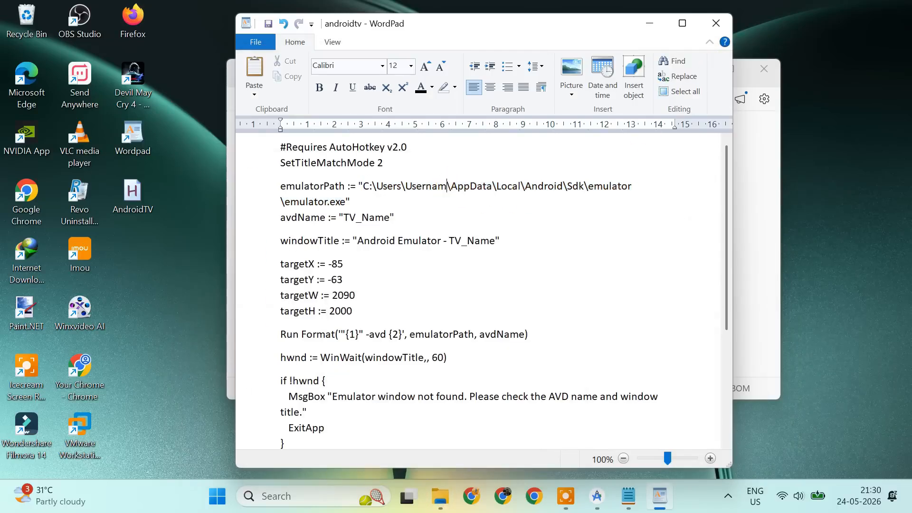
pyautogui.press('BackSpace')
pyautogui.press('BackSpace')
pyautogui.press('BackSpace')
pyautogui.write('mila')
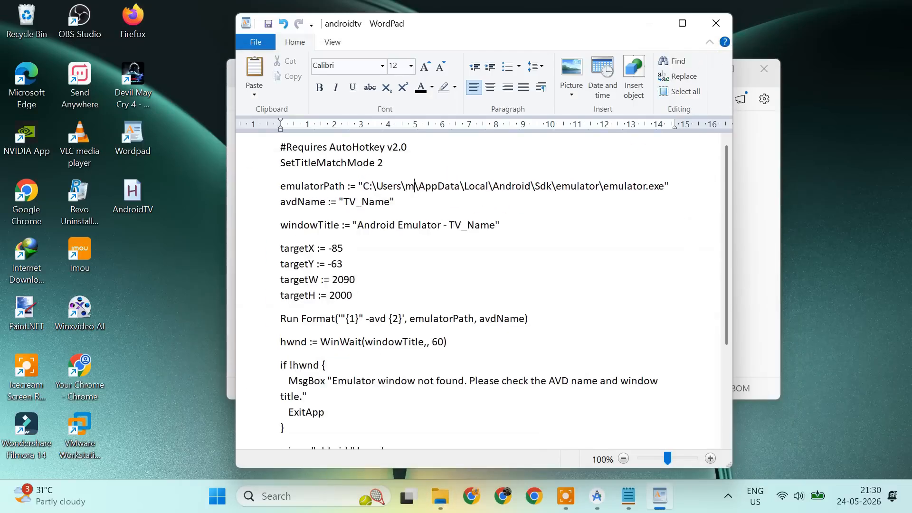
pyautogui.write('n')
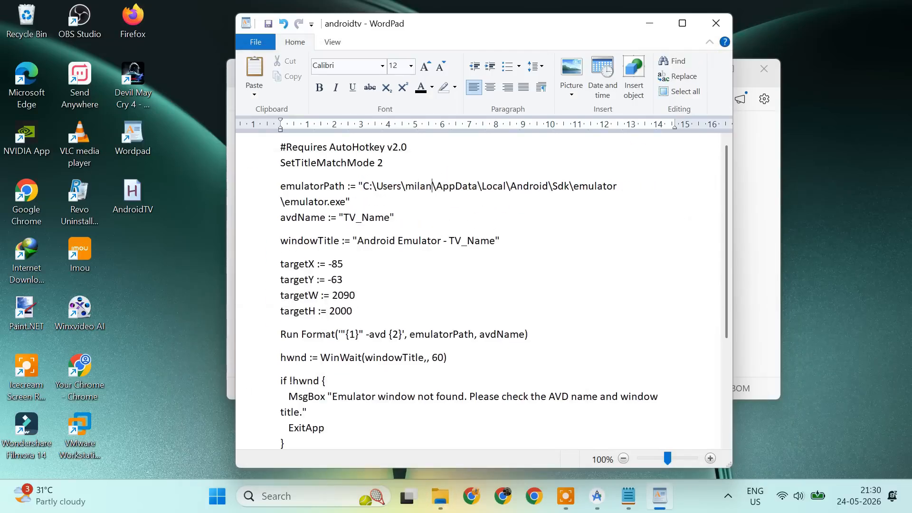
# Replace the TV_Name placeholder with AndroidTV in both the avdName and windowTitle lines.
pyautogui.moveTo(390, 217); pyautogui.dragTo(349, 213)
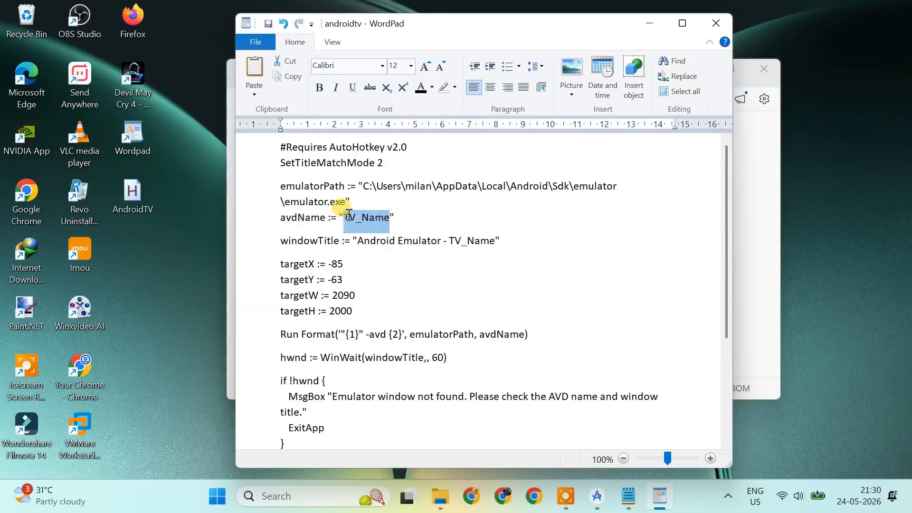
pyautogui.press('BackSpace')
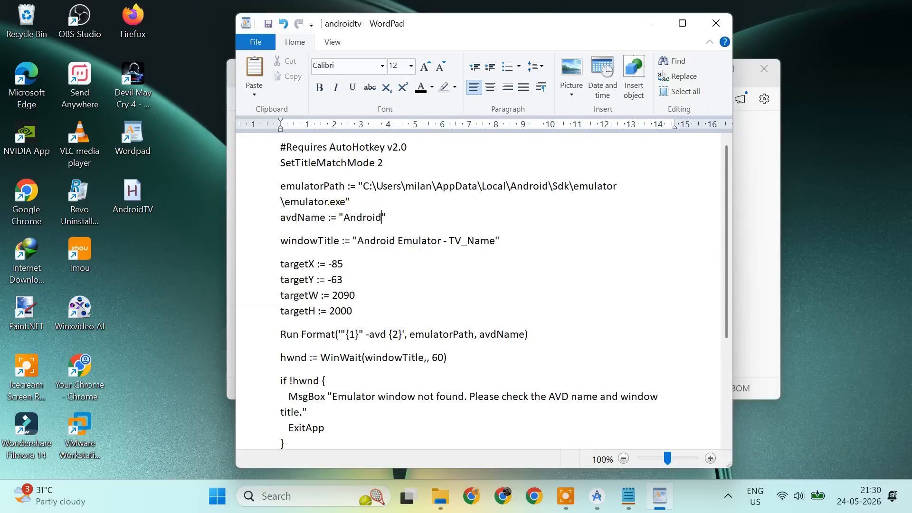
pyautogui.write('AndroidTV')
pyautogui.moveTo(494, 241); pyautogui.dragTo(449, 242)
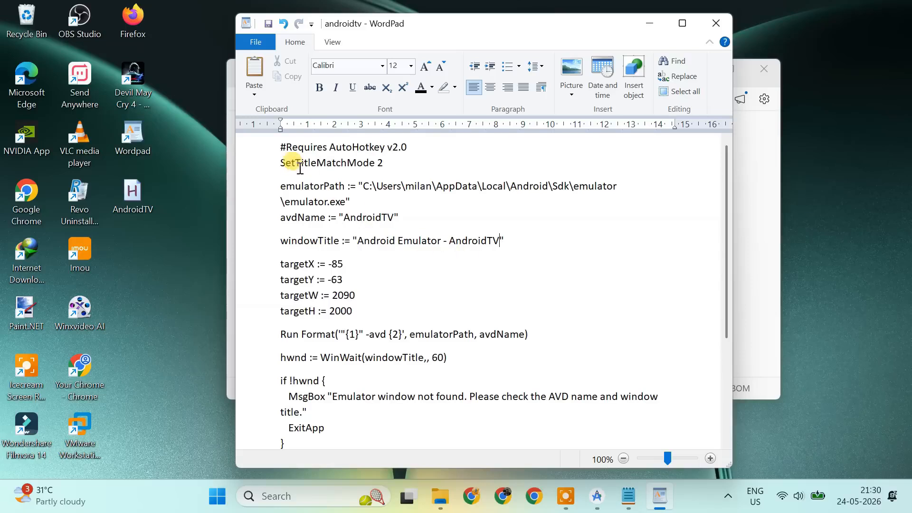
# Copy the entire script, close WordPad, and paste it into AndroidTV.ahk in Notepad.
pyautogui.moveTo(278, 140); pyautogui.dragTo(519, 412)
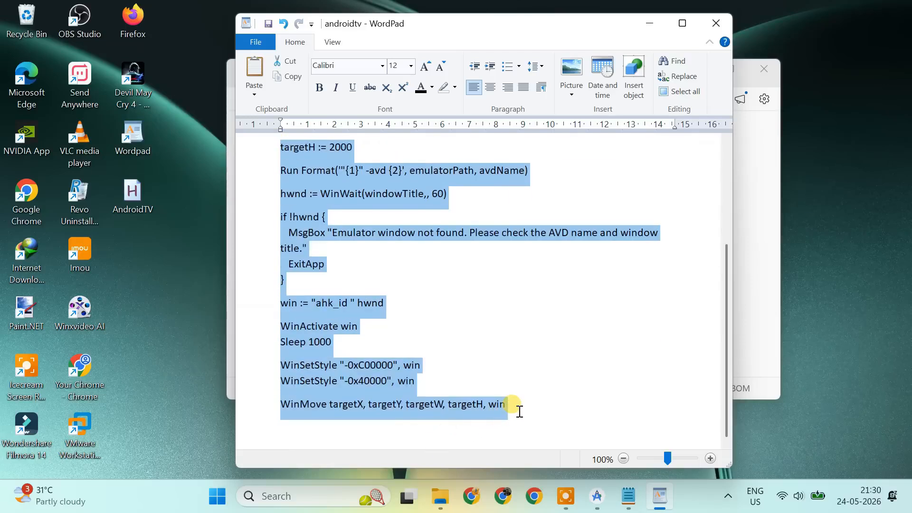
pyautogui.click(710, 27)
pyautogui.click(442, 264)
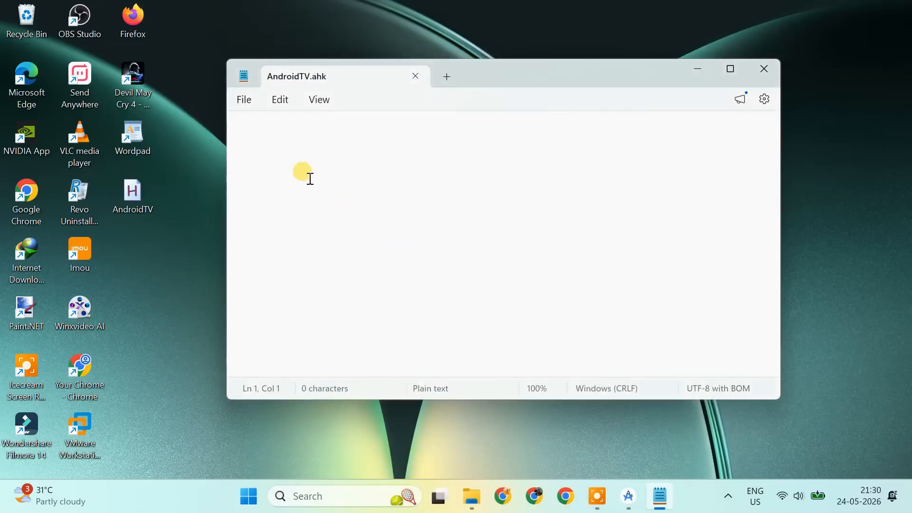
pyautogui.rightClick(290, 139)
pyautogui.click(413, 163)
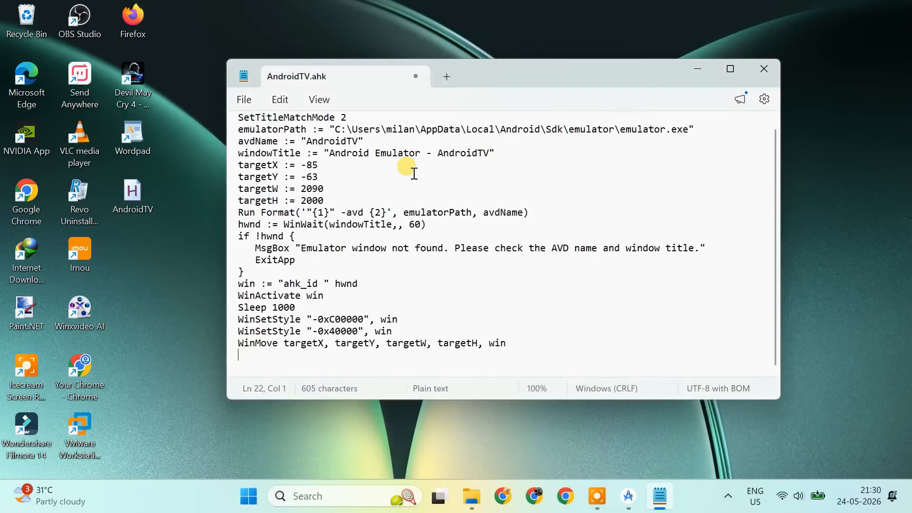
pyautogui.scroll(1, 523, 285)
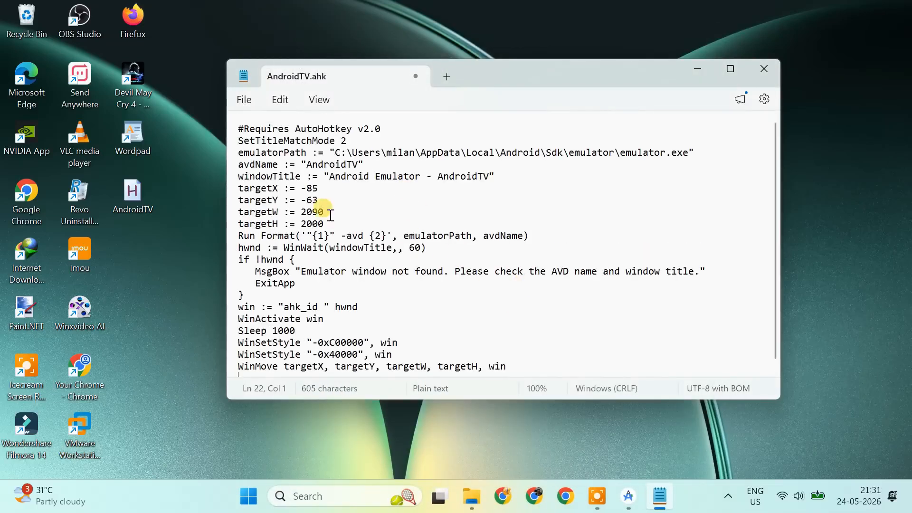
# Save AndroidTV.ahk and close Notepad.
pyautogui.click(244, 99)
pyautogui.click(284, 240)
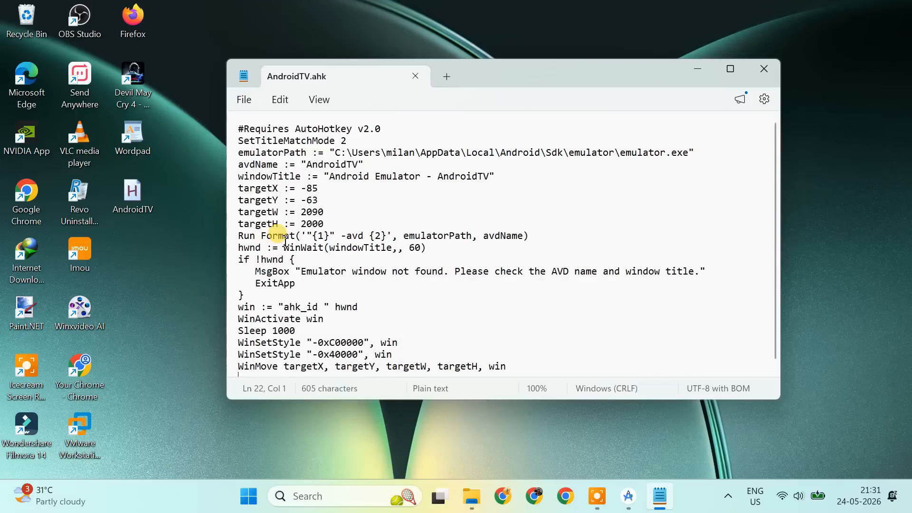
pyautogui.click(764, 69)
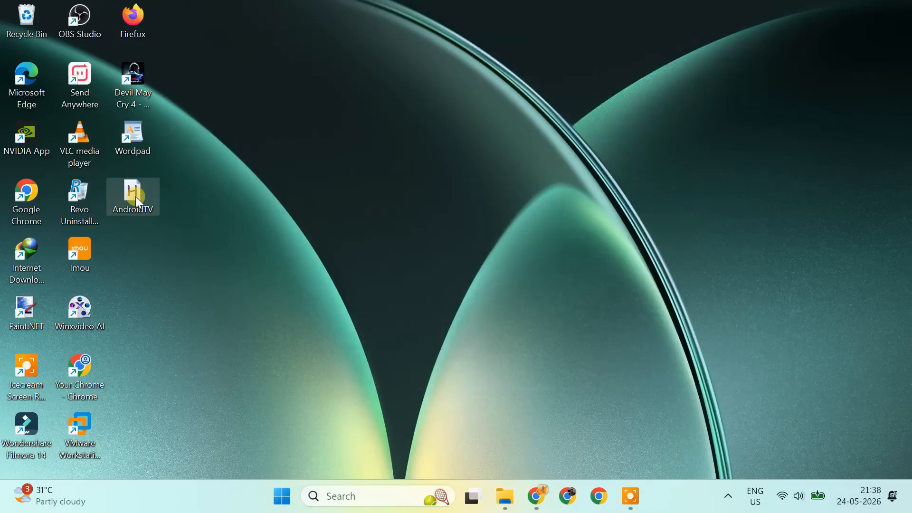
# Run the AndroidTV script from the desktop and dismiss the "Buy and rent movies on your TV" message.
pyautogui.doubleClick(135, 196)
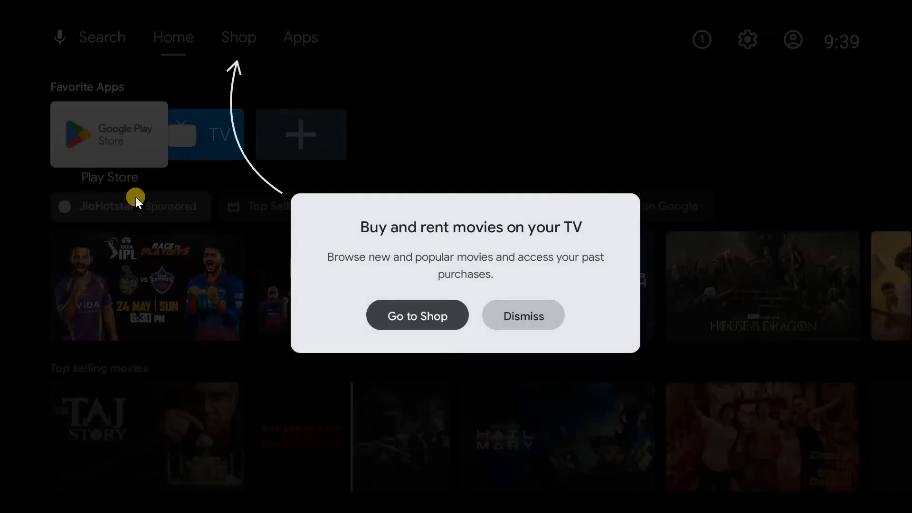
pyautogui.press('Right')
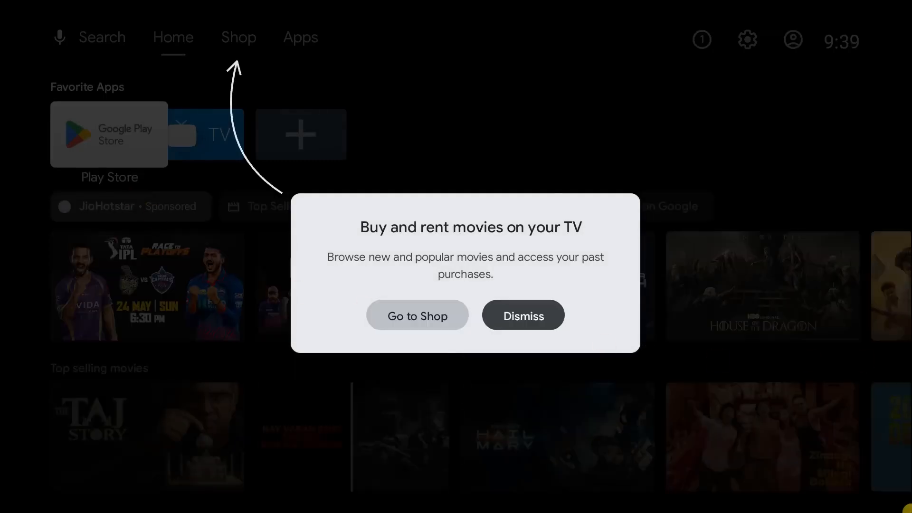
pyautogui.press('Return')
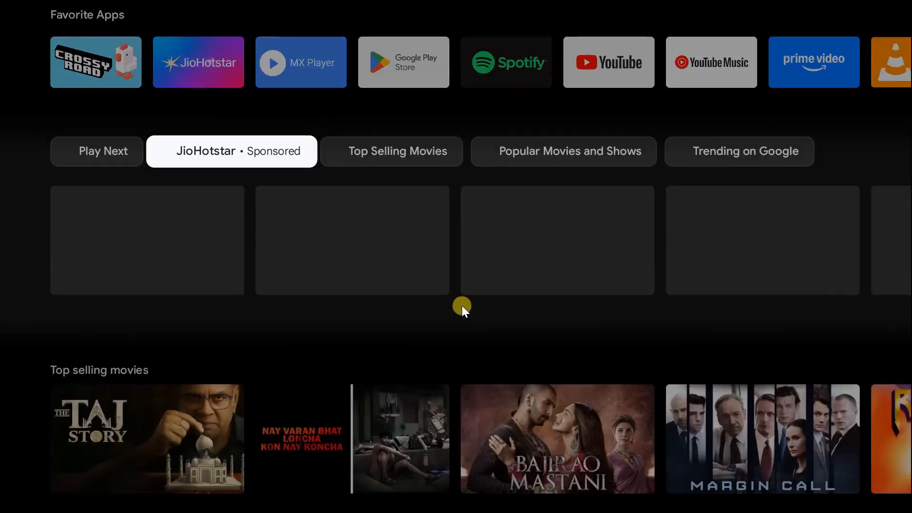
# Look through the Android TV home screen rows down to Spotify and Prime Video and return to the top.
pyautogui.press('Down')
pyautogui.press('Down')
pyautogui.press('Down')
pyautogui.press('Down')
pyautogui.press('Down')
pyautogui.press('Down')
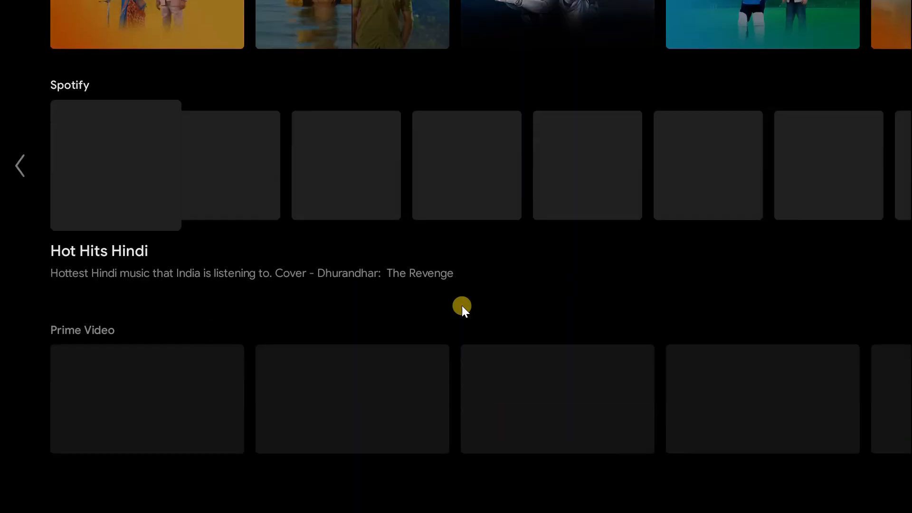
pyautogui.press('Up')
pyautogui.press('Up')
pyautogui.press('Up')
pyautogui.press('Up')
pyautogui.press('Up')
pyautogui.press('Up')
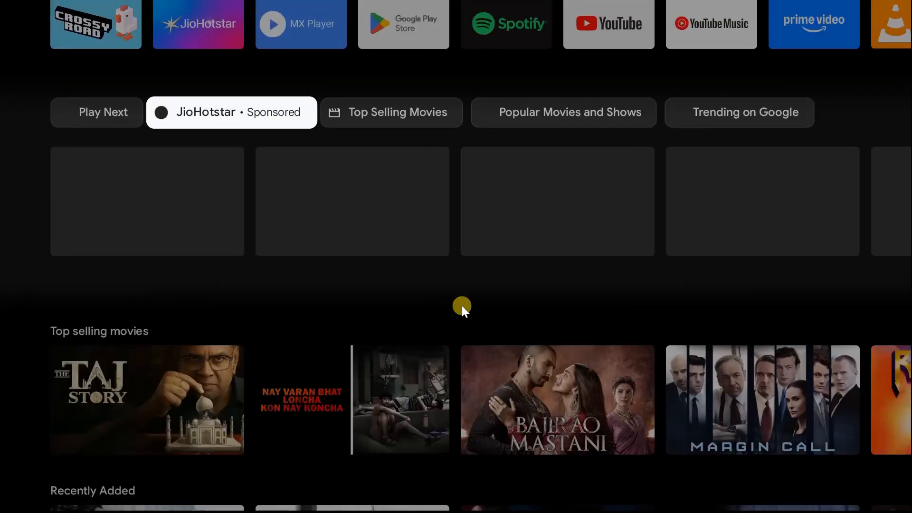
pyautogui.press('Up')
pyautogui.press('Up')
pyautogui.press('Up')
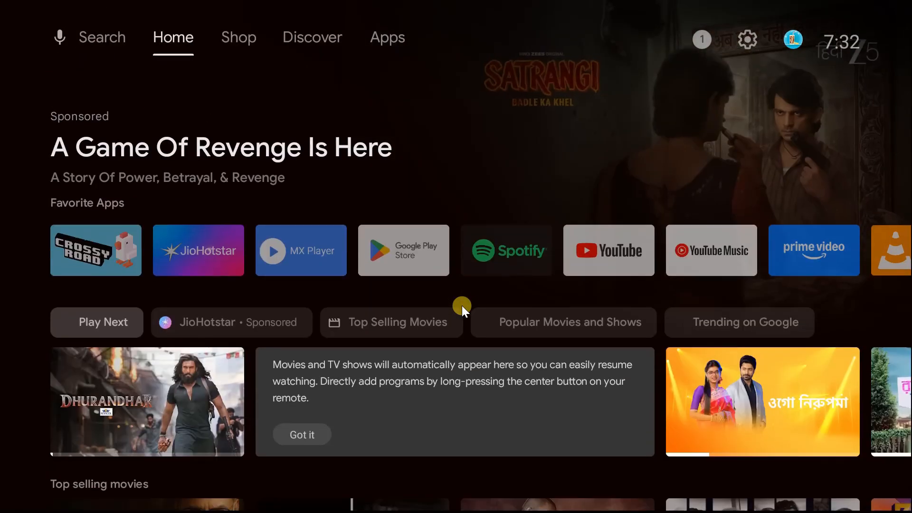
# Launch JioHotstar from the favorite apps and open its navigation menu.
pyautogui.press('Down')
pyautogui.press('Return')
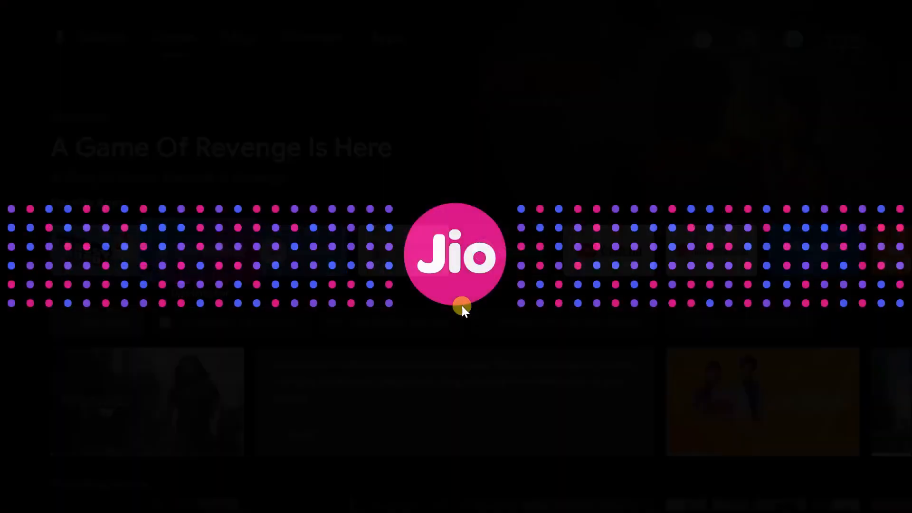
pyautogui.press('Return')
pyautogui.press('Left')
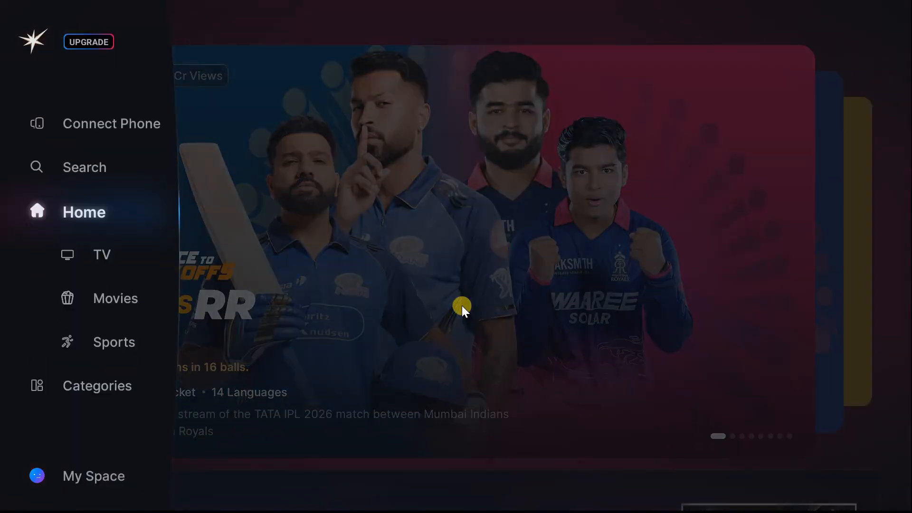
# Look through the TV section's show rows past Star Jalsha Shows and select Movies in the navigation menu.
pyautogui.press('Return')
pyautogui.press('Down')
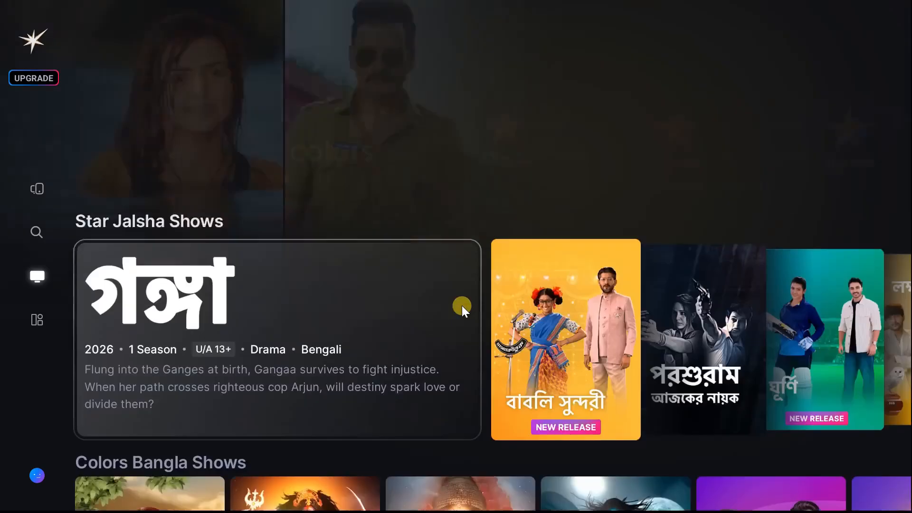
pyautogui.press('Down')
pyautogui.press('Up')
pyautogui.press('Left')
pyautogui.press('Down')
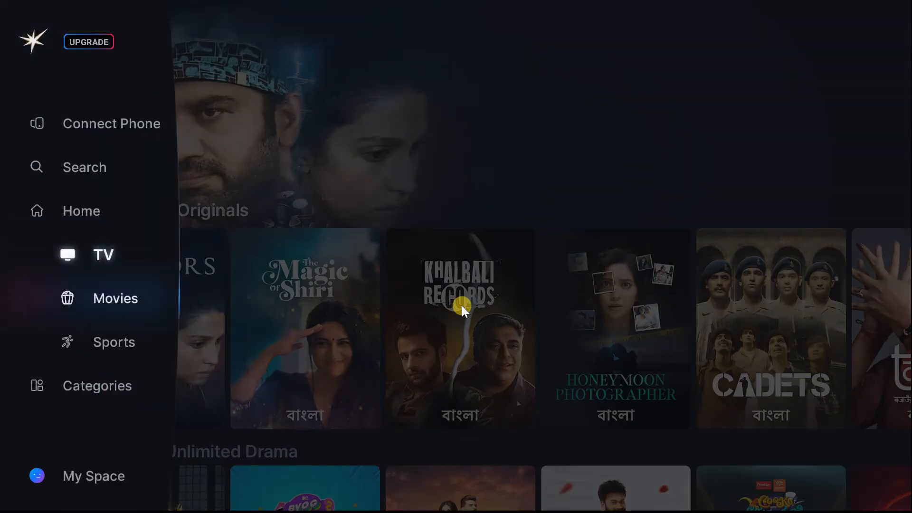
# Open the Movies section, look down through its rows and bring the navigation menu back up.
pyautogui.press('Return')
pyautogui.press('Down')
pyautogui.press('Down')
pyautogui.press('Down')
pyautogui.press('Down')
pyautogui.press('Left')
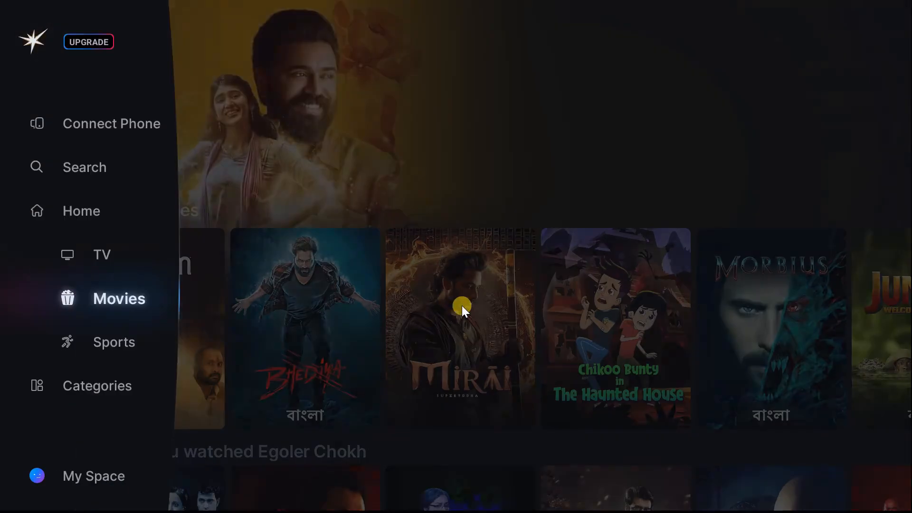
# Play the live TATA IPL match between Mumbai Indians and Rajasthan Royals, and return to the Android TV home screen.
pyautogui.press('Return')
pyautogui.press('Return')
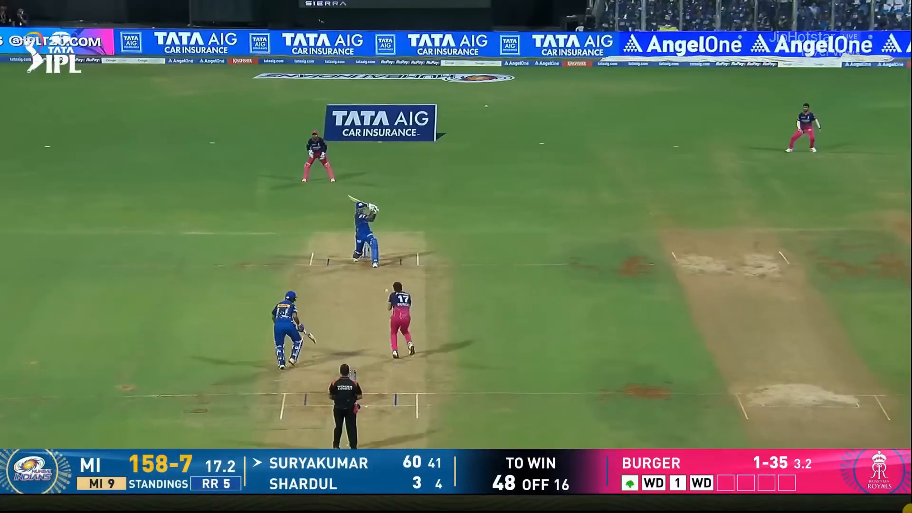
pyautogui.hotkey('ctrl', 'BackSpace')
pyautogui.hotkey('ctrl', 'BackSpace')
pyautogui.hotkey('ctrl', 'BackSpace')
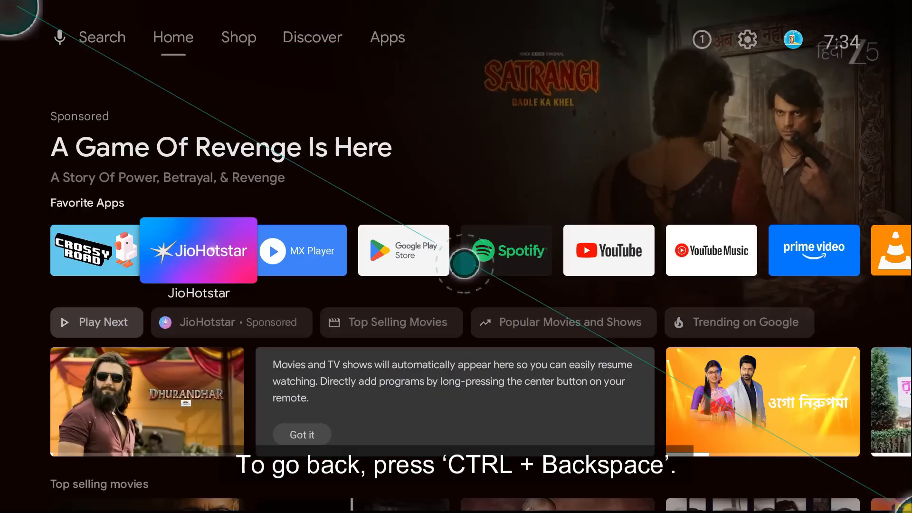
# Open the Google Play Store from the favorite apps, look through its app rows and return to the home screen.
pyautogui.press('Right')
pyautogui.press('Right')
pyautogui.press('Return')
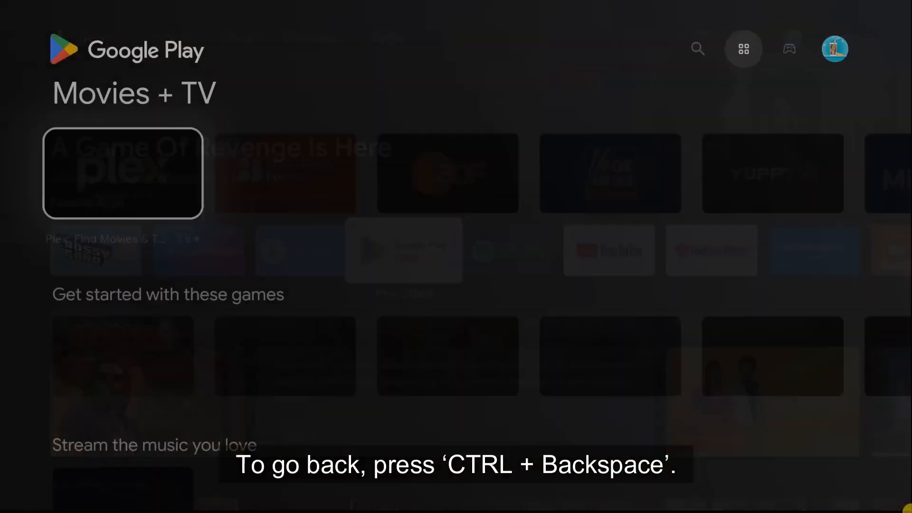
pyautogui.press('Down')
pyautogui.press('Down')
pyautogui.press('Down')
pyautogui.press('Up')
pyautogui.press('Up')
pyautogui.press('Up')
pyautogui.press('Up')
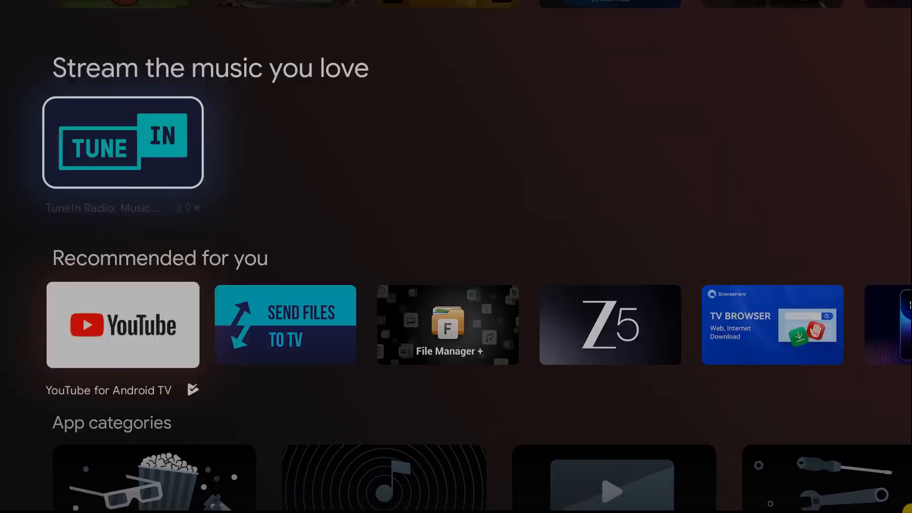
pyautogui.press('Escape')
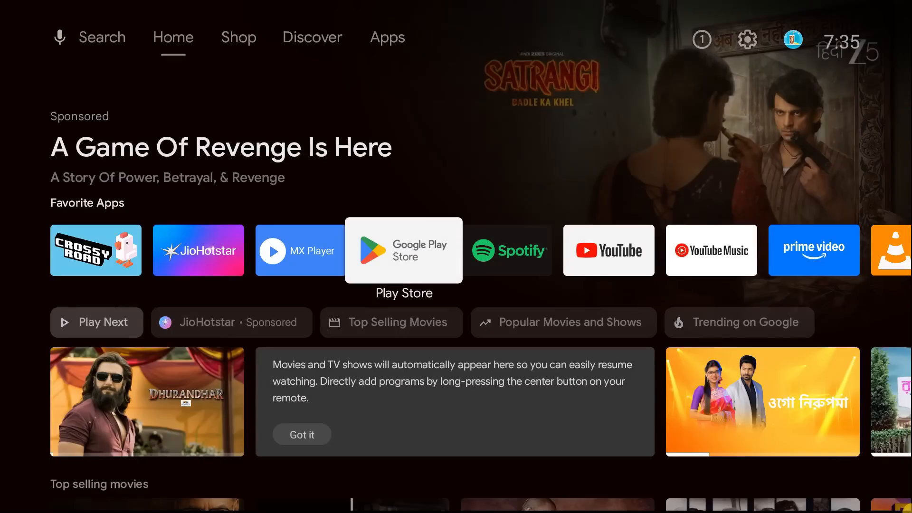
# Launch Crossy Road from the favorite apps and start a game with the Mallard.
pyautogui.press('Left')
pyautogui.press('Left')
pyautogui.press('Left')
pyautogui.press('Return')
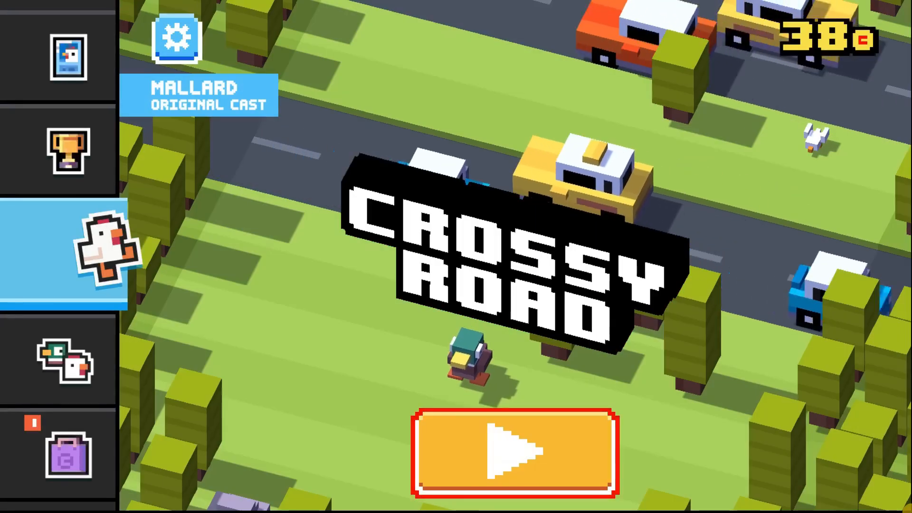
pyautogui.click(515, 462)
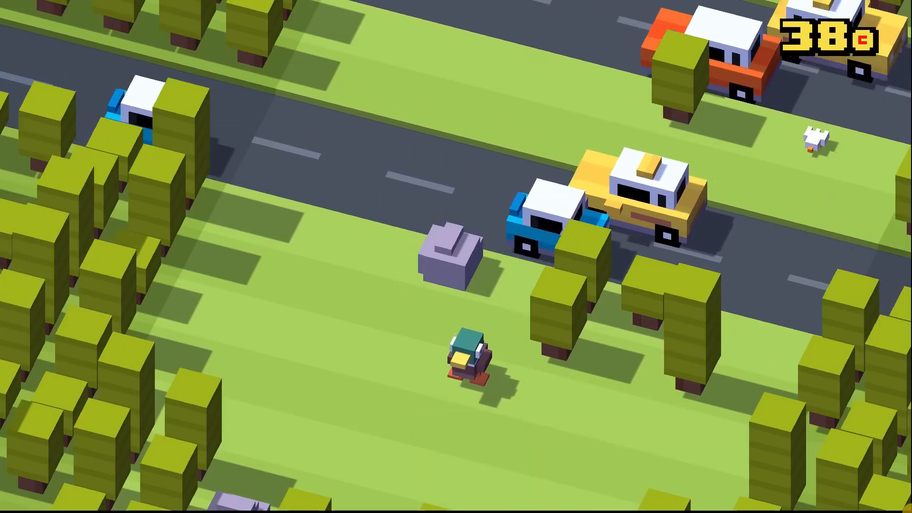
# Hop the Mallard forward between the cars across the roads and onto a lily pad in the river.
pyautogui.press('Up')
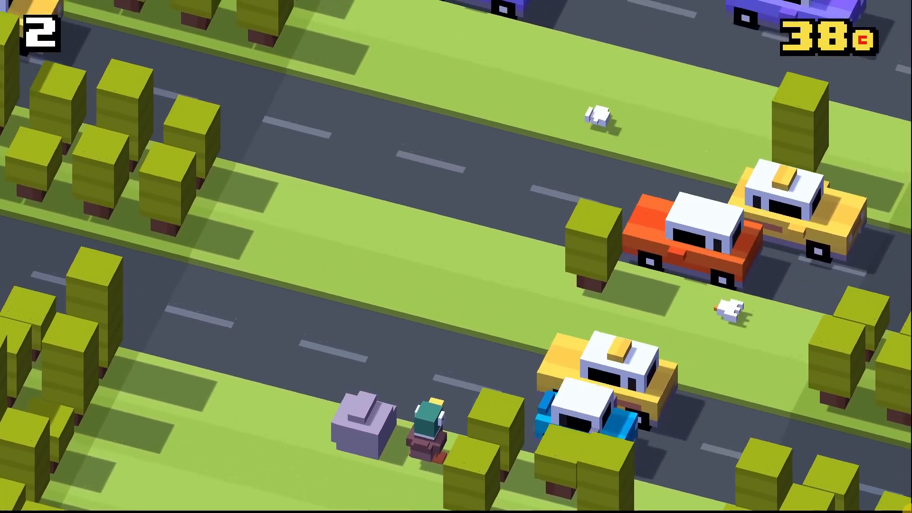
pyautogui.press('Up')
pyautogui.press('Up')
pyautogui.press('Up')
pyautogui.press('Up')
pyautogui.press('Up')
pyautogui.press('Up')
pyautogui.press('Up')
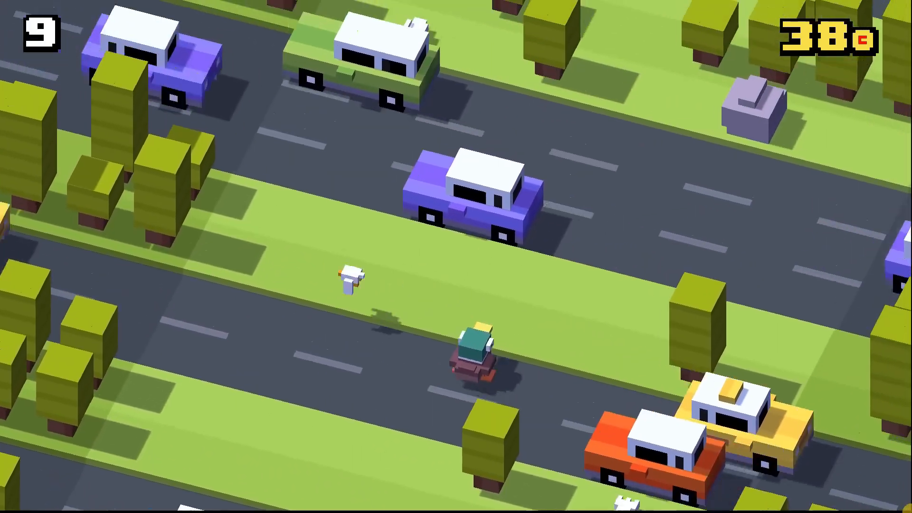
pyautogui.press('Up')
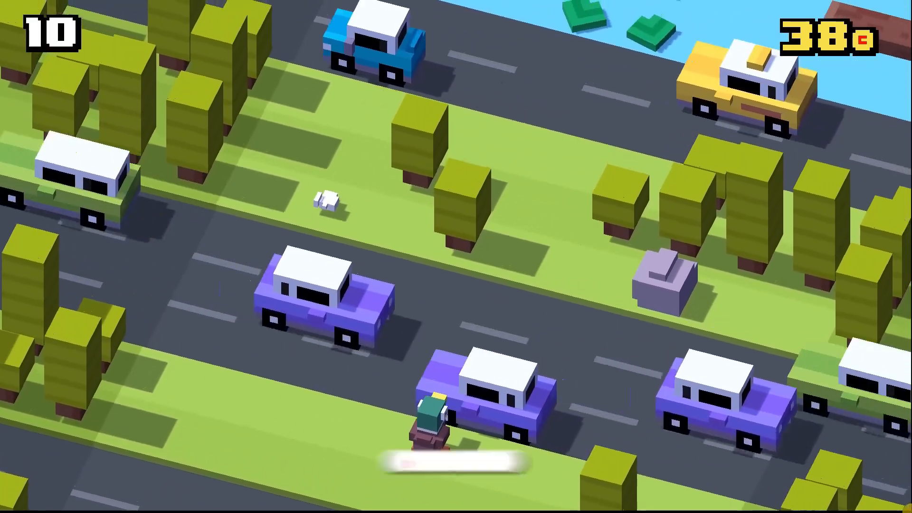
pyautogui.press('Up')
pyautogui.press('Up')
pyautogui.press('Up')
pyautogui.press('Up')
pyautogui.press('Up')
pyautogui.press('Up')
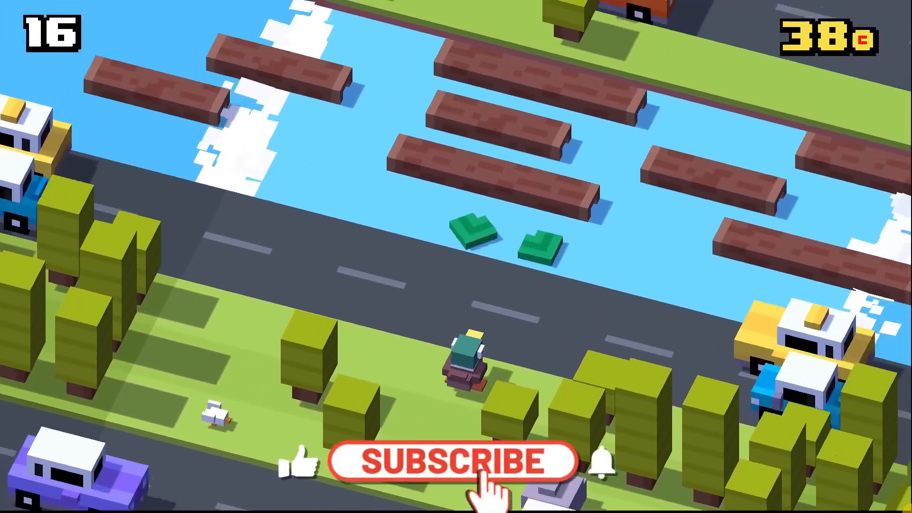
pyautogui.press('Up')
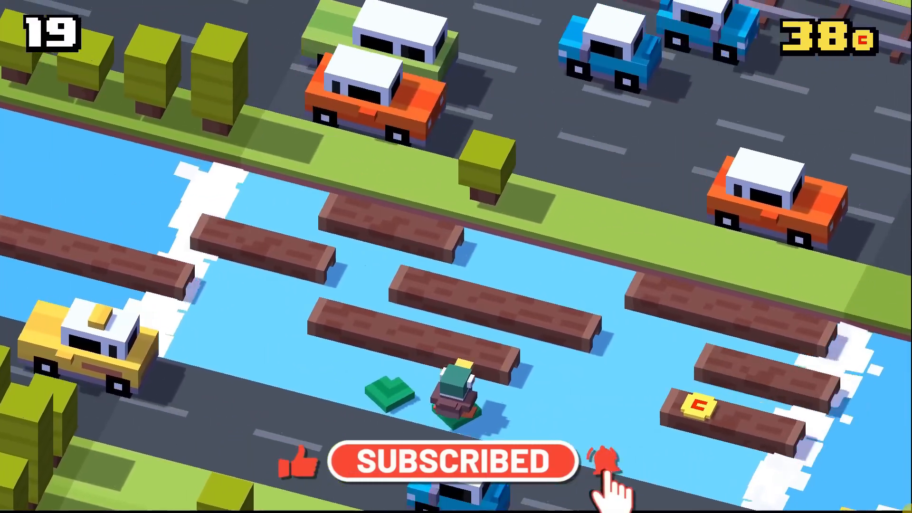